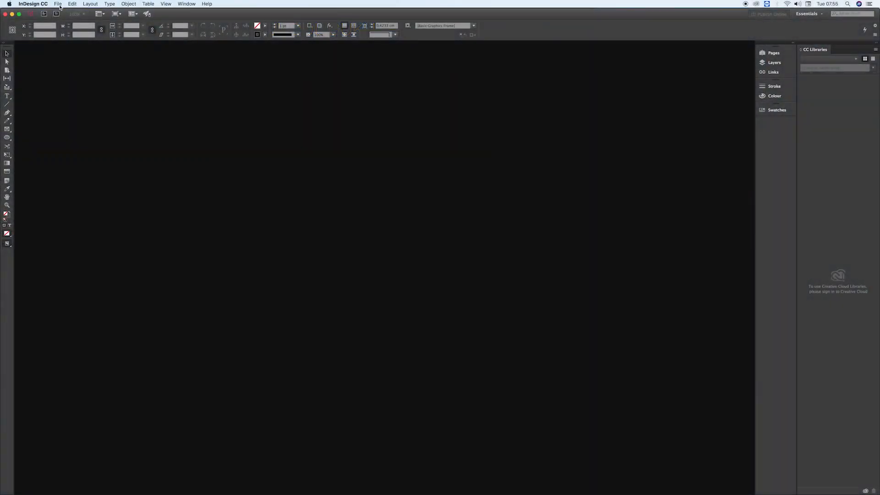
- Start a new print document with one page and Facing Pages turned off
left_click(58, 4)
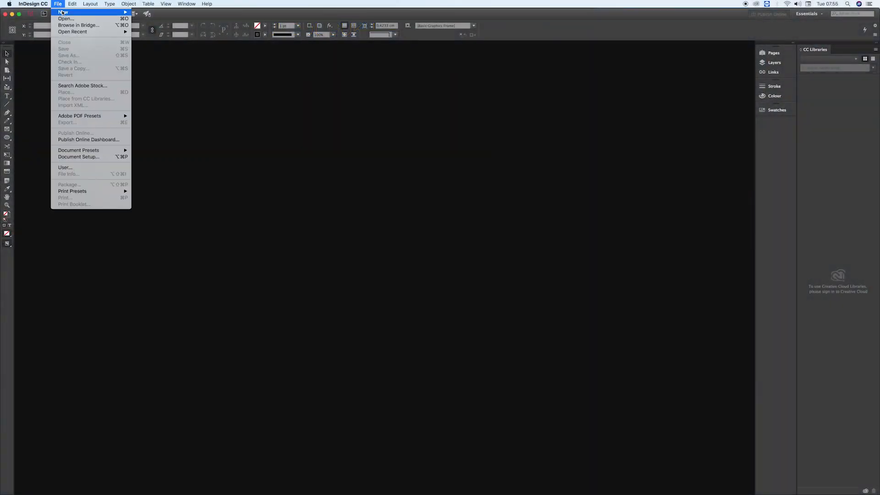
mouse_move(63, 13)
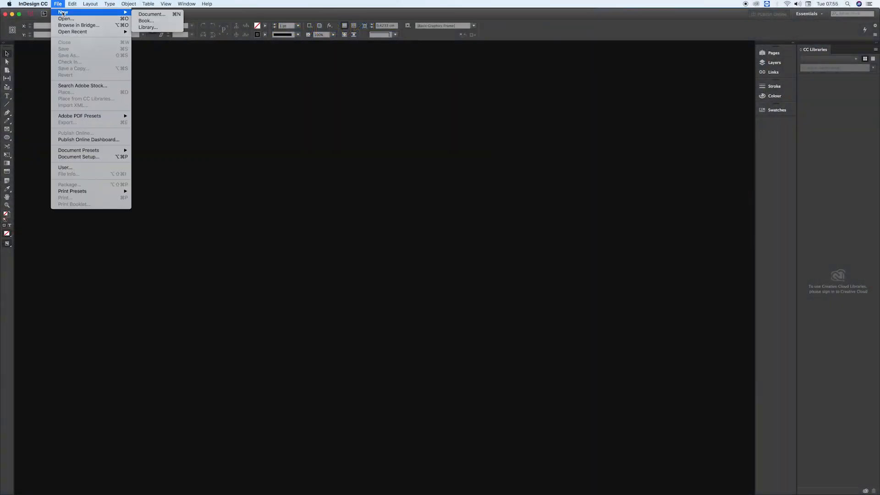
left_click(152, 15)
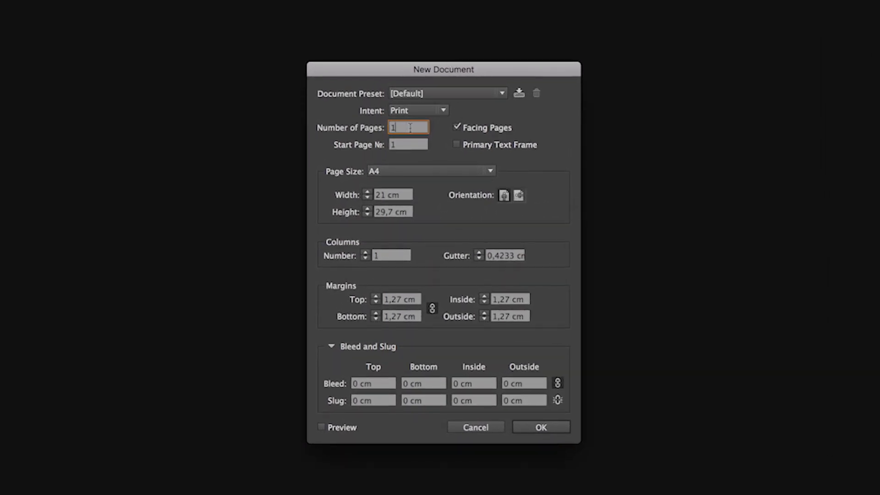
left_click(395, 127)
left_click(457, 128)
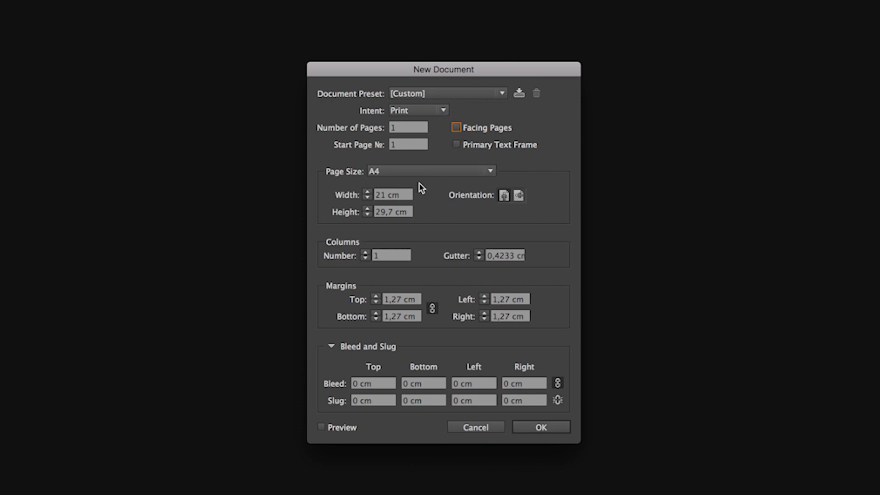
- Set the page size to 30 cm wide and 21 cm high
double_click(381, 196)
type("3")
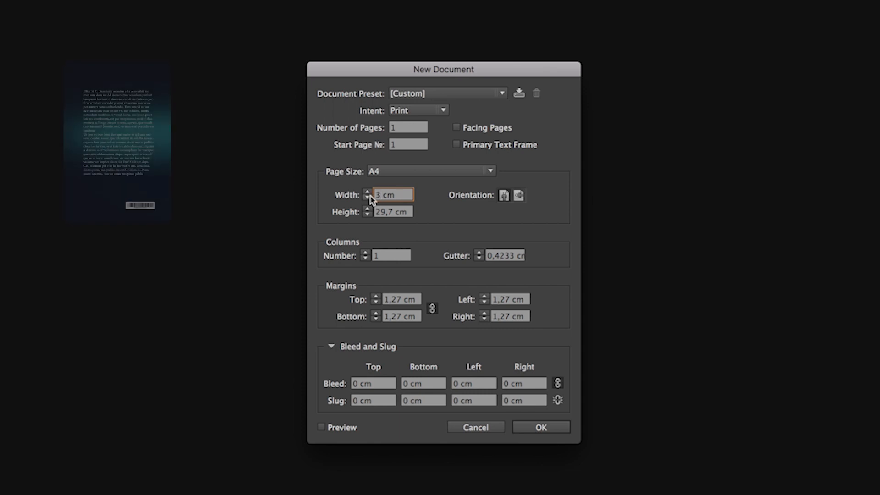
type("0")
left_click(393, 211)
left_click_drag(392, 212, 372, 215)
type("21")
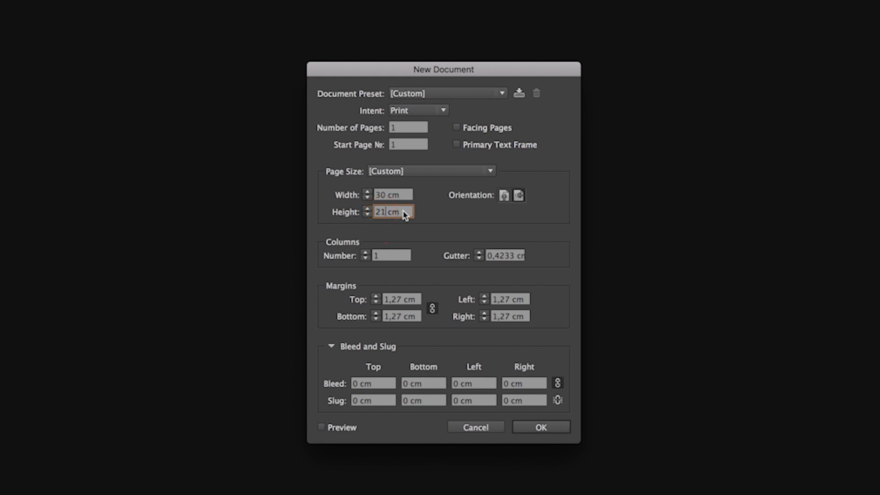
- Set the new document to two columns with a 2 cm gutter for the spine
left_click(387, 255)
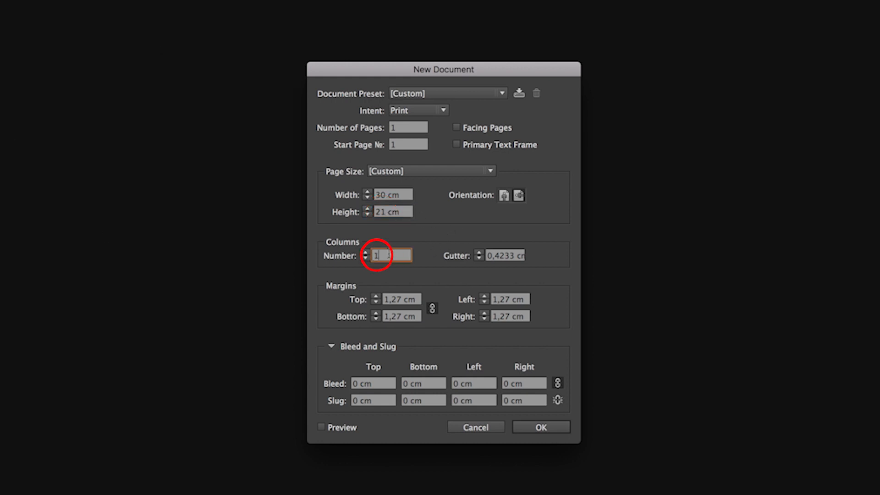
left_click_drag(388, 255, 374, 257)
type("2")
double_click(514, 257)
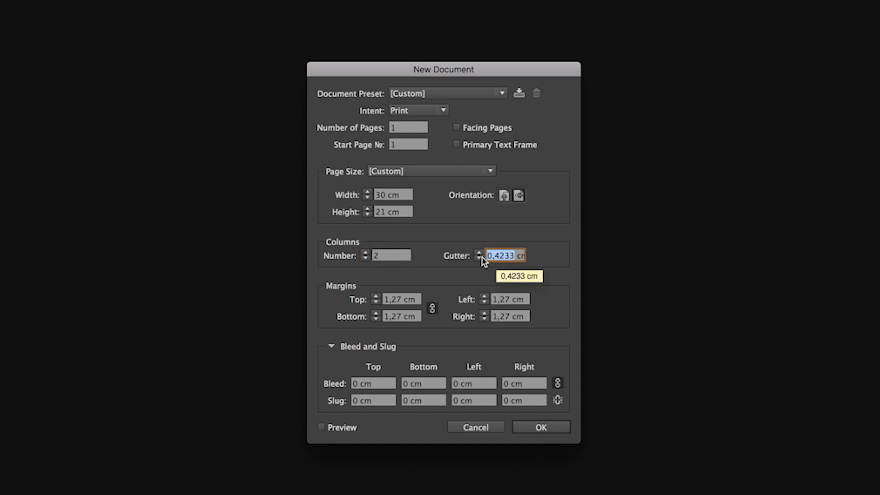
type("2")
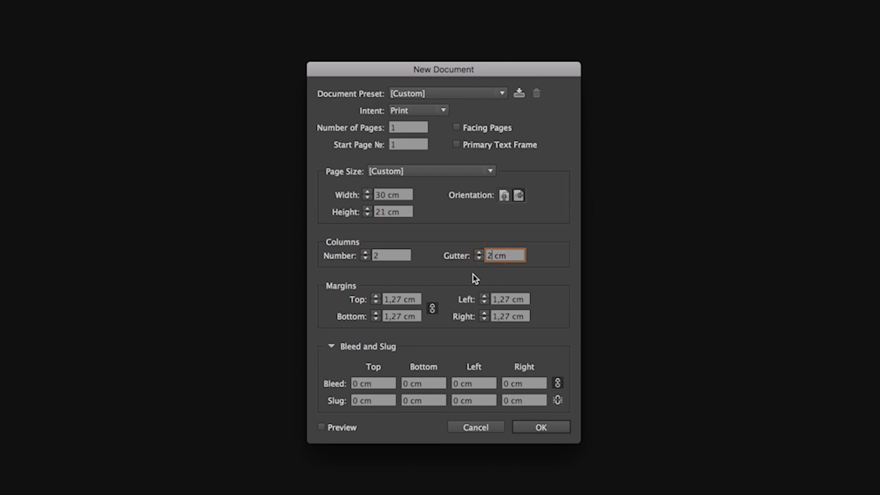
- Set all four page margins to 0 cm and unlink the margin values
double_click(389, 299)
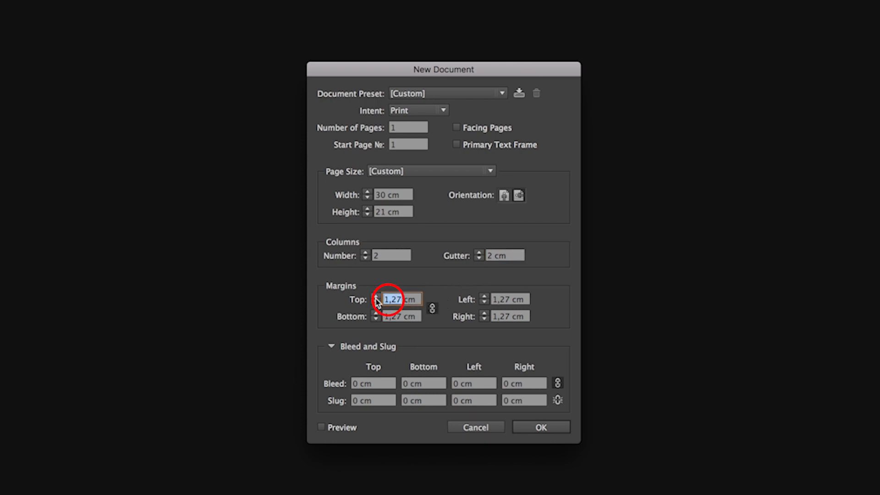
type("0")
left_click(431, 308)
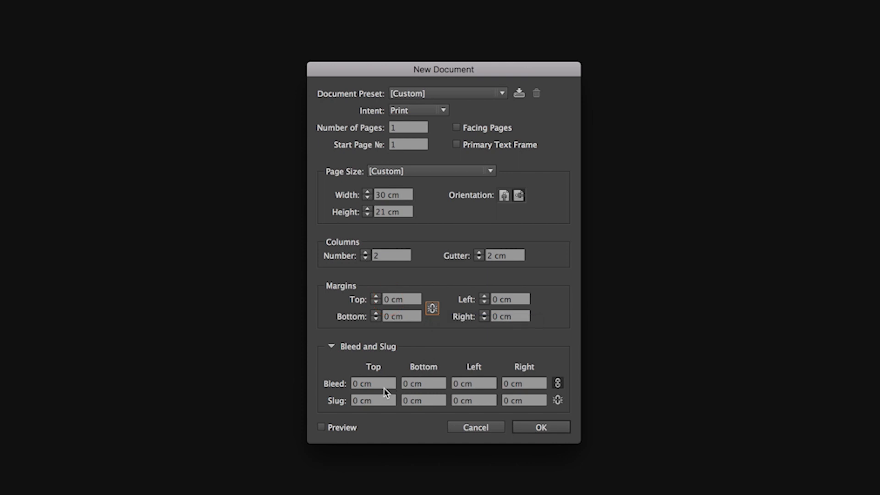
- Set the bleed to 0.5 cm on every side and create the document
left_click(359, 388)
type(".5")
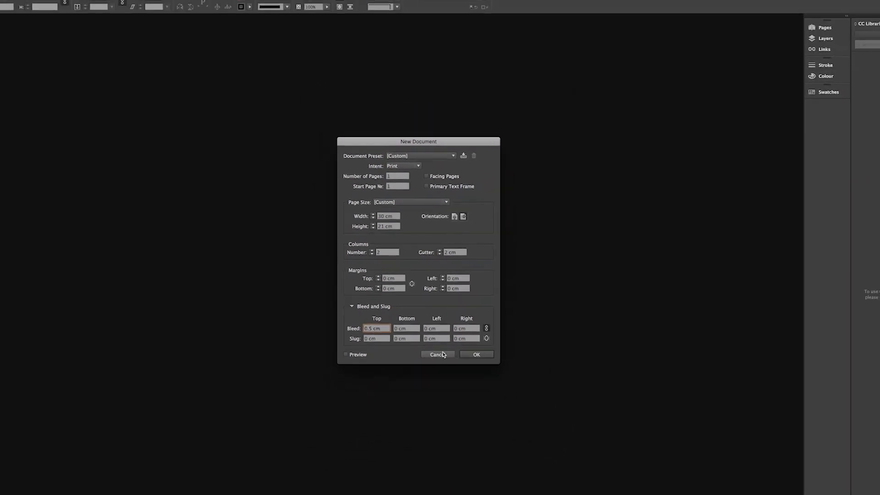
left_click(488, 356)
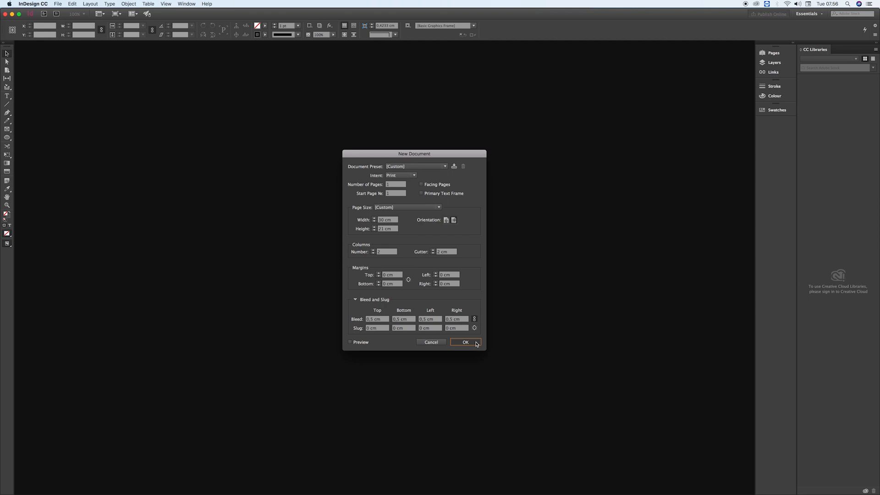
left_click(476, 344)
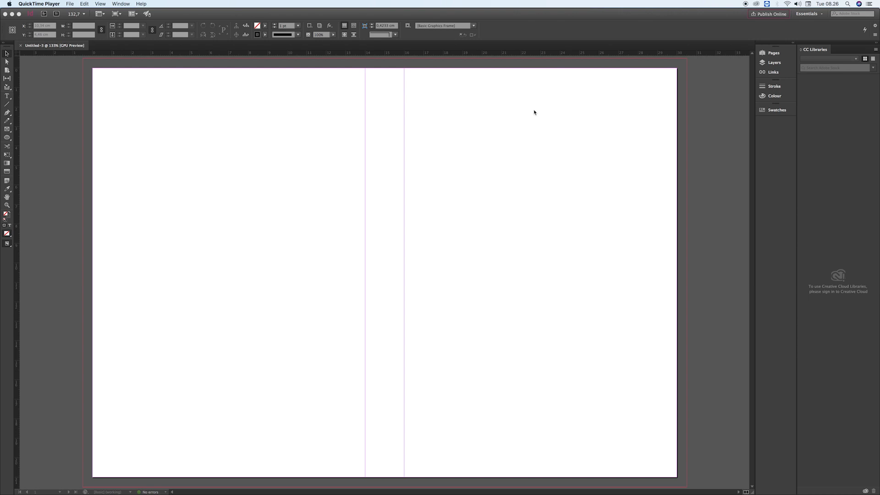
- Draw a text frame about 7.4 cm wide on the front cover, right of the spine, and enter FLY WITH ME
left_click(529, 116)
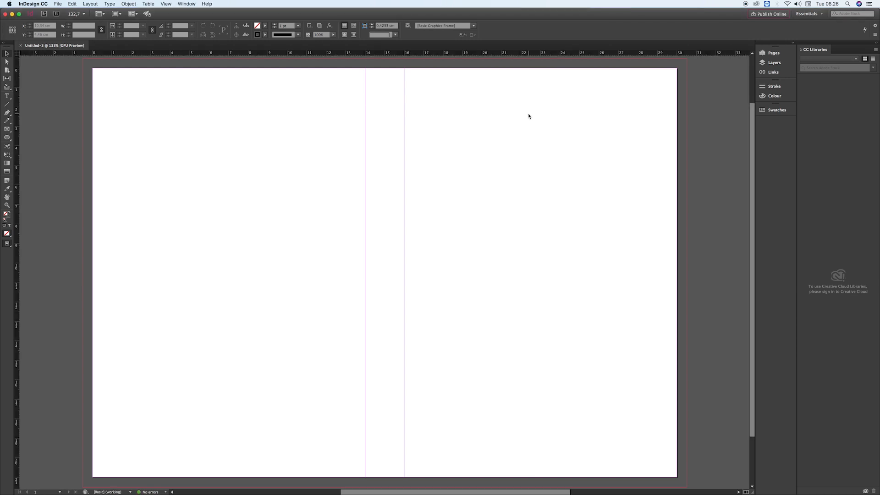
key("super+minus")
key("super+minus")
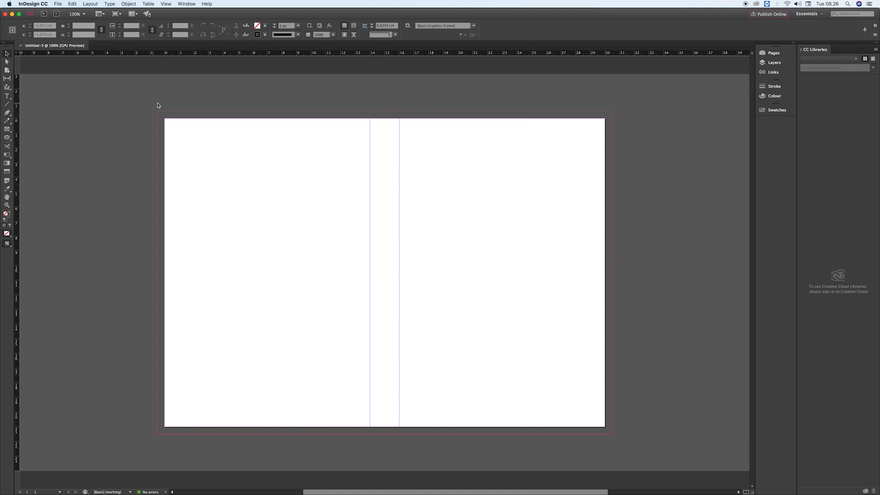
left_click(7, 96)
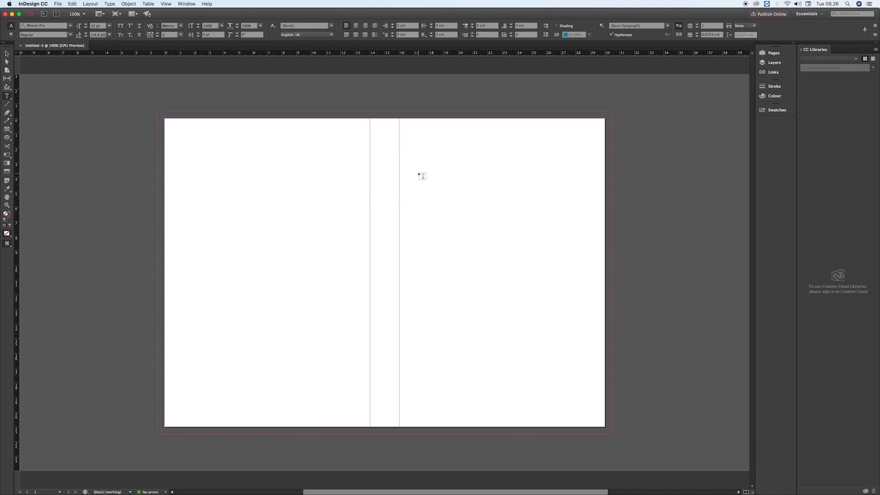
left_click_drag(418, 166, 526, 309)
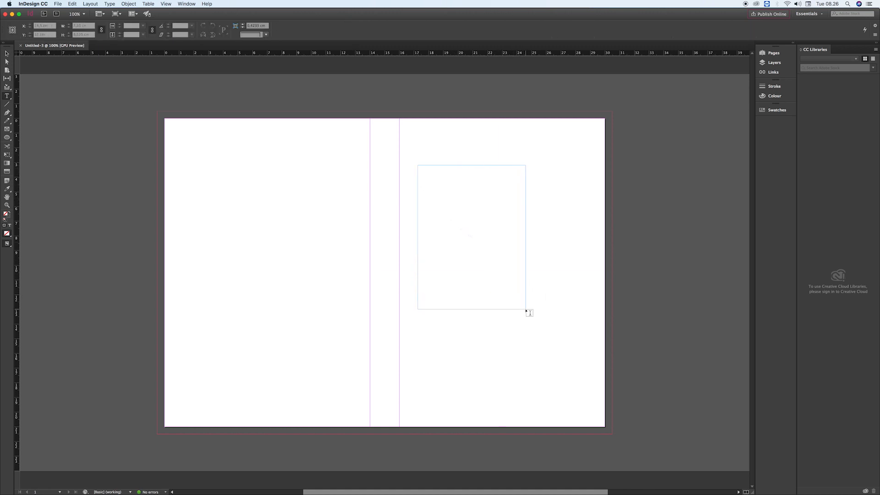
type("FLY WITH ME")
- Format the whole front-cover title in Gotham Black at 60 pt with 48 pt leading
key("super+a")
left_click(41, 26)
type("goth")
left_click(37, 46)
left_click(109, 26)
left_click(104, 129)
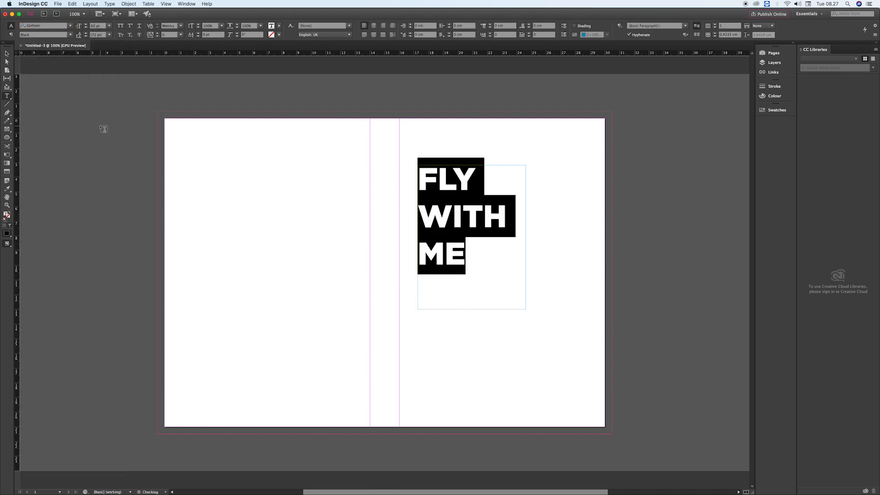
left_click(109, 34)
left_click(108, 134)
- Set the title word ME to 90 pt with 70 pt leading, and the word FLY to 90 pt
double_click(442, 231)
mouse_move(102, 26)
left_mouse_down()
mouse_move(86, 27)
mouse_move(87, 35)
mouse_move(88, 27)
left_mouse_up()
type("90")
key("Return")
type("70")
key("Return")
double_click(447, 181)
type("90")
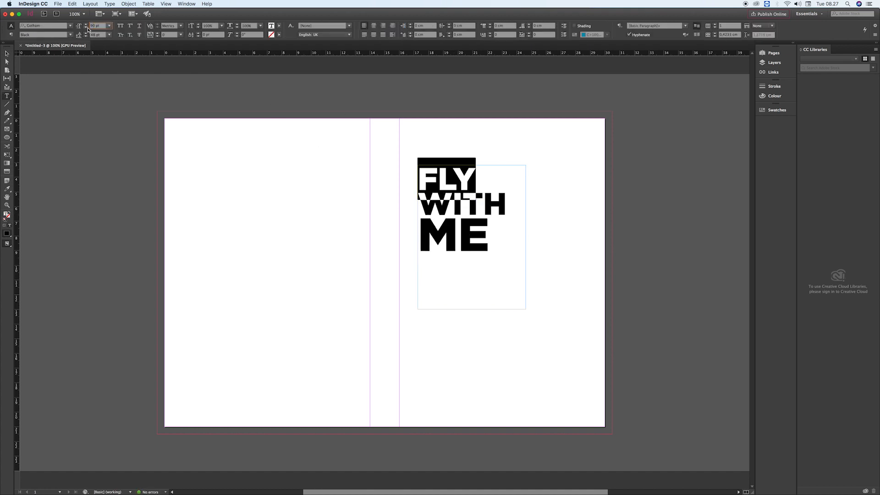
key("Return")
- Increase the font size of FLY and ME further, and increase the leading of ME
left_click(7, 54)
double_click(453, 247)
double_click(454, 246)
double_click(460, 187)
left_click(87, 25)
double_click(453, 252)
left_click(86, 25)
left_click(86, 25)
left_click(86, 34)
- Move the title frame slightly left and down, and shorten it from below to fit the three lines
left_click(7, 54)
left_click_drag(489, 223, 482, 241)
left_click(542, 229)
left_click(394, 221)
left_click(419, 210)
left_click_drag(465, 318, 466, 298)
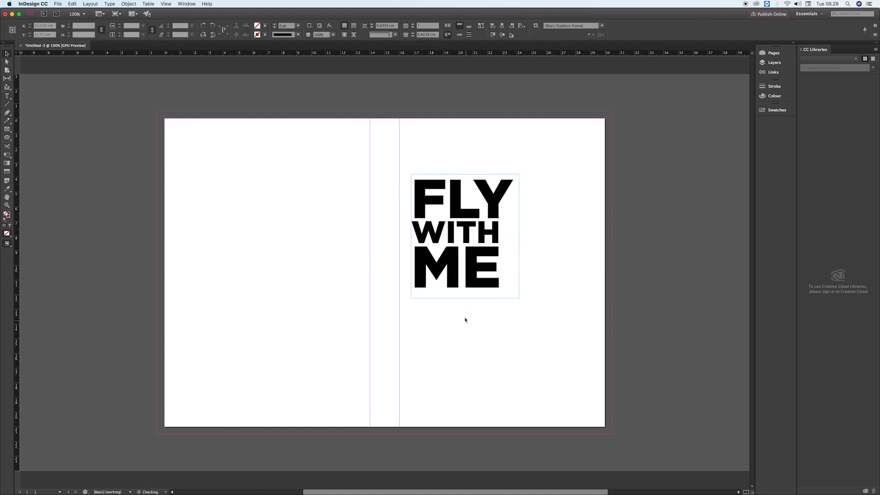
left_click(465, 321)
- Draw a shallow text frame below the title on the front cover and enter FOO FIGHTER
left_click(7, 96)
left_click_drag(416, 358, 521, 381)
type("FOO FIGHTER")
- Format the FOO FIGHTER text in Gotham Bold and enlarge it by four size increments
key("super+a")
left_click(39, 25)
type("GOT")
left_click(46, 118)
key("super+shift+period")
key("super+shift+period")
key("super+shift+period")
key("super+shift+period")
- Move the FOO FIGHTER frame near the front cover's lower edge, in line with the title, and nudge the title up
left_click(7, 54)
left_click_drag(476, 369, 466, 374)
left_click_drag(472, 368, 472, 396)
left_click(487, 336)
left_click_drag(485, 277, 486, 270)
- Draw a graphics frame about 2 cm wide in the front cover's upper right corner and place LOGO D'AUGE.ai in it
key("f")
left_click_drag(560, 131, 590, 161)
left_click(57, 4)
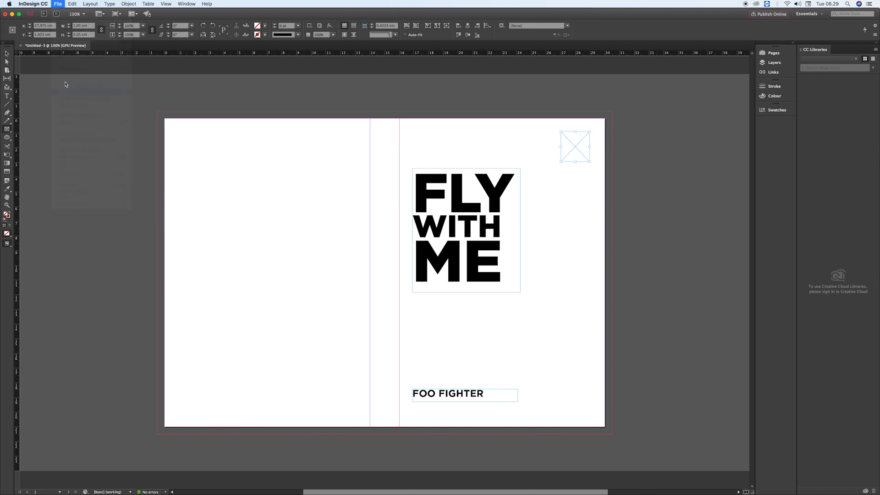
left_click(66, 92)
left_click(452, 92)
left_click(436, 143)
left_click(622, 257)
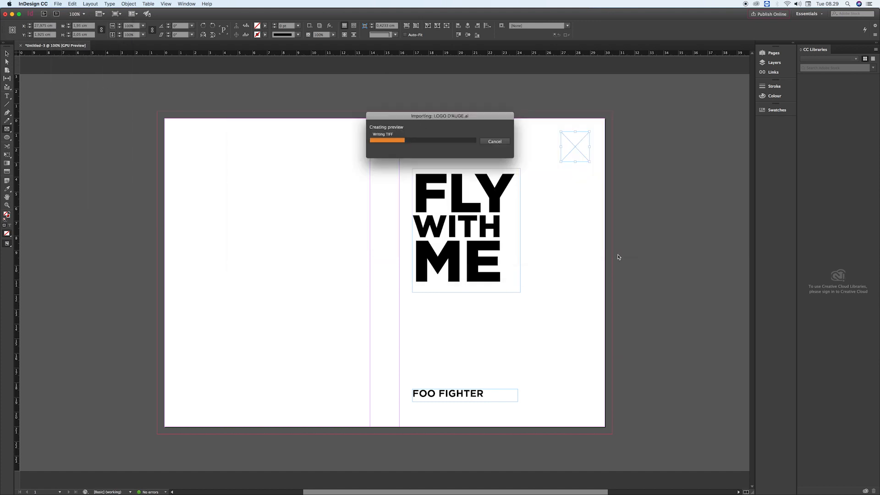
- Fit the placed logo proportionally to its frame
right_click(577, 142)
mouse_move(596, 233)
left_click(681, 242)
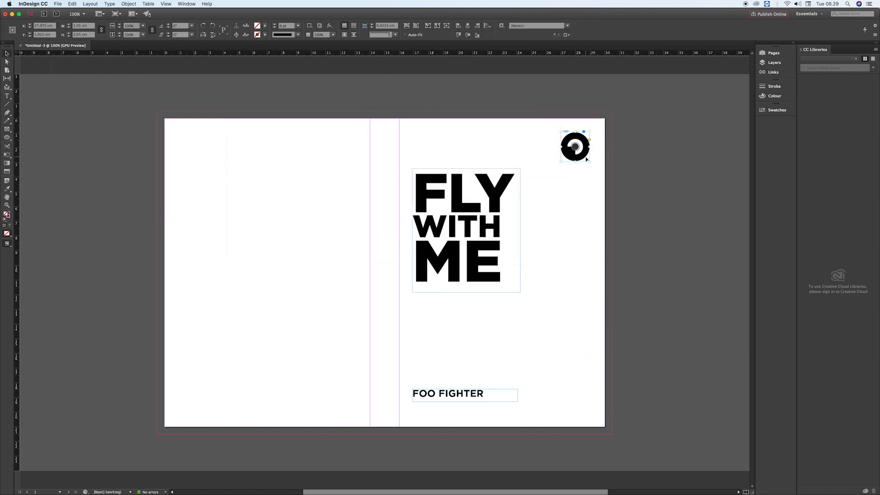
- Draw a text frame about 10.6 cm wide on the back cover and enter FLY WITH ME
key("t")
left_click_drag(213, 227, 368, 267)
type("FLY WITH ME")
- Format the back-cover FLY WITH ME text in Gotham Bold at 27 pt
key("super+a")
left_click(42, 26)
type("goth")
left_click(40, 56)
left_click(86, 24)
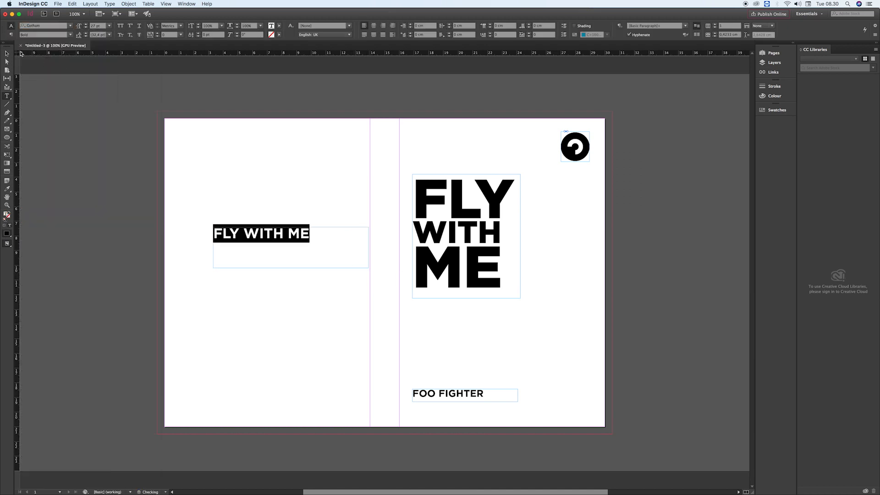
- Centre the single-line FLY WITH ME text vertically and horizontally within its frame
left_click(7, 54)
left_click(129, 4)
left_click(147, 106)
left_click(583, 195)
left_click(581, 203)
left_click(496, 235)
left_click(613, 236)
double_click(270, 251)
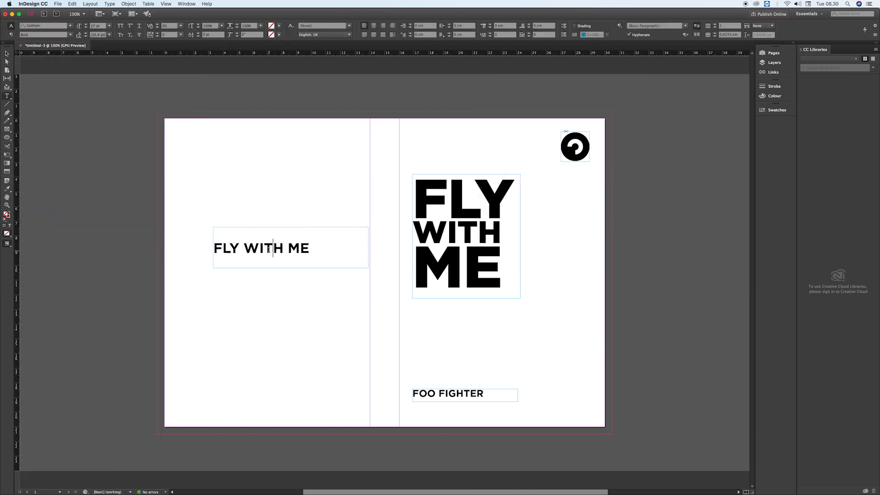
key("super+shift+c")
- Rotate the single-line title frame by 90° and fit it onto the spine between the column guides
left_click(7, 54)
left_click(129, 4)
mouse_move(138, 12)
left_click(220, 25)
type("90")
left_click(460, 236)
left_click_drag(293, 241, 392, 252)
left_click_drag(411, 259, 401, 259)
- Enlarge the spine title to 34 pt and move its frame up level with the front title's top edge
double_click(387, 259)
key("super+a")
left_click(86, 24)
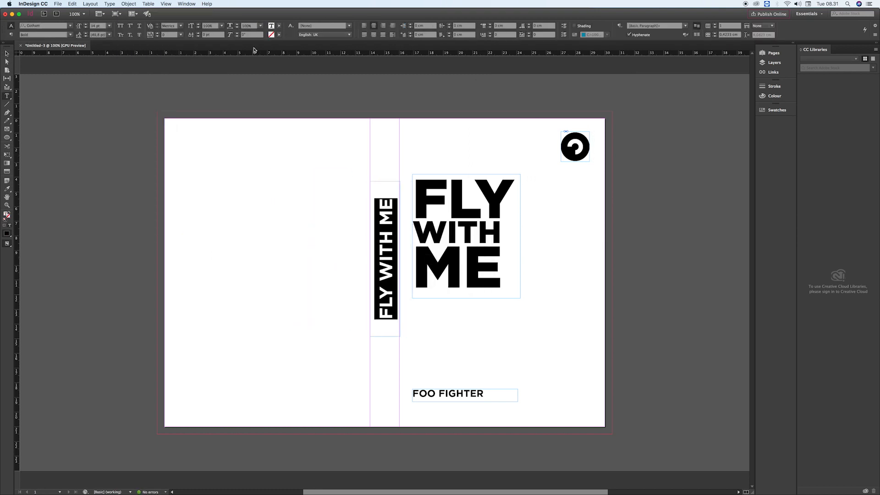
key("Escape")
left_click_drag(399, 262, 398, 255)
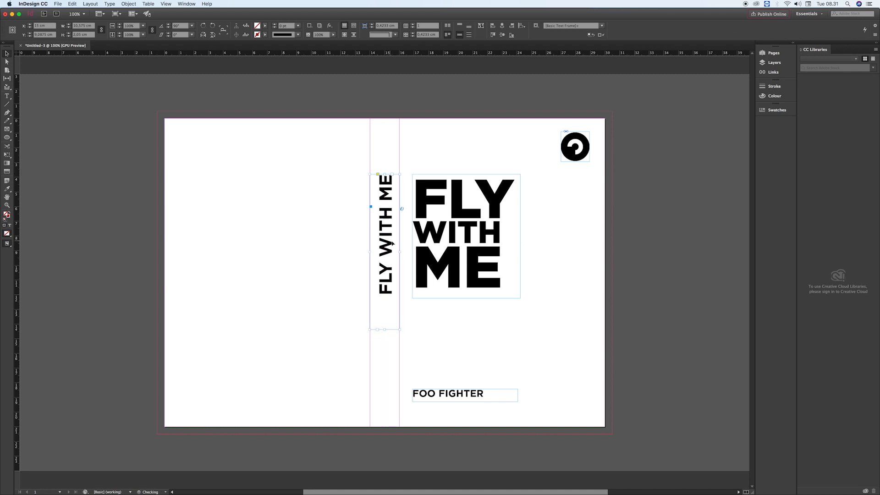
- Duplicate the logo, move the copy to the upper end of the spine and scale it down to fit
left_click(563, 160)
left_click(72, 4)
left_click(87, 62)
left_click_drag(566, 142, 384, 143)
left_click(120, 28)
left_click(120, 28)
left_click(120, 28)
left_click(448, 143)
- Duplicate the FOO FIGHTER text frame and move the copy onto the back cover
scroll(448, 143, "left", 1)
double_click(457, 394)
key("Escape")
left_click(73, 4)
left_click(78, 36)
left_click(74, 3)
left_click(82, 62)
left_click_drag(451, 395, 272, 344)
- Set the copied FOO FIGHTER text to 14 pt in the Book style
double_click(307, 343)
left_click_drag(306, 344, 233, 344)
left_click(109, 26)
left_click(103, 86)
left_click(70, 35)
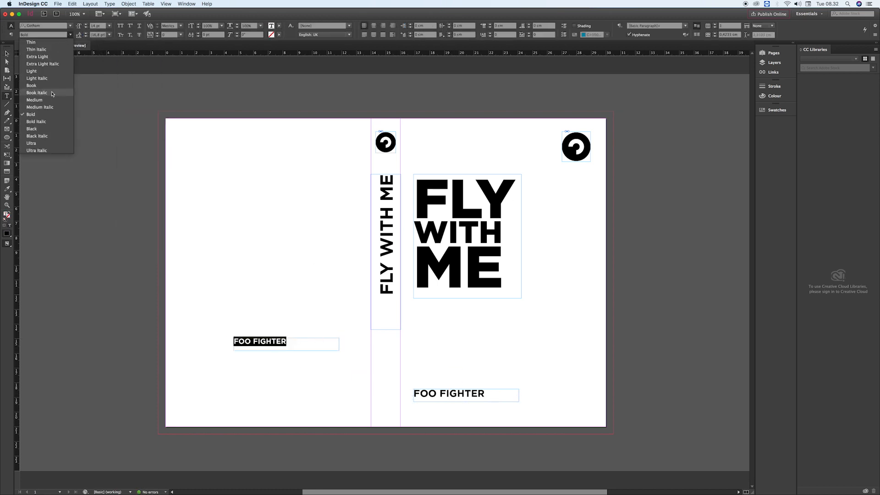
left_click(46, 85)
- Centre the copied FOO FIGHTER text vertically within its frame using Text Frame Options
left_click(7, 54)
left_click(128, 4)
left_click(148, 107)
left_click(578, 196)
left_click(578, 203)
left_click(613, 236)
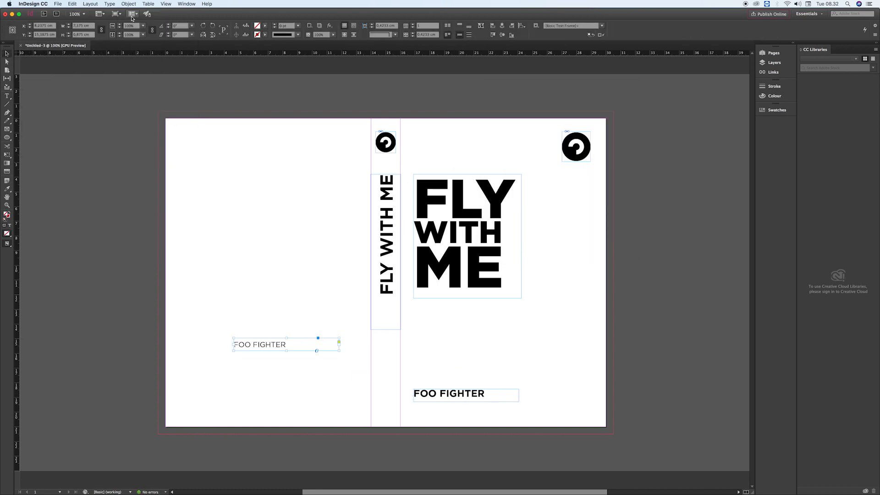
- Rotate the copied FOO FIGHTER frame by 90° and place it at the lower end of the spine
left_click(129, 4)
left_click(218, 26)
left_click(460, 235)
left_click_drag(289, 347, 401, 362)
left_click_drag(386, 416, 386, 406)
- Lower the front cover's FOO FIGHTER frame and align it to a new vertical guide at the title's left edge
left_click_drag(441, 393, 441, 401)
left_click(102, 333)
left_click_drag(17, 333, 417, 333)
left_click_drag(425, 399, 428, 399)
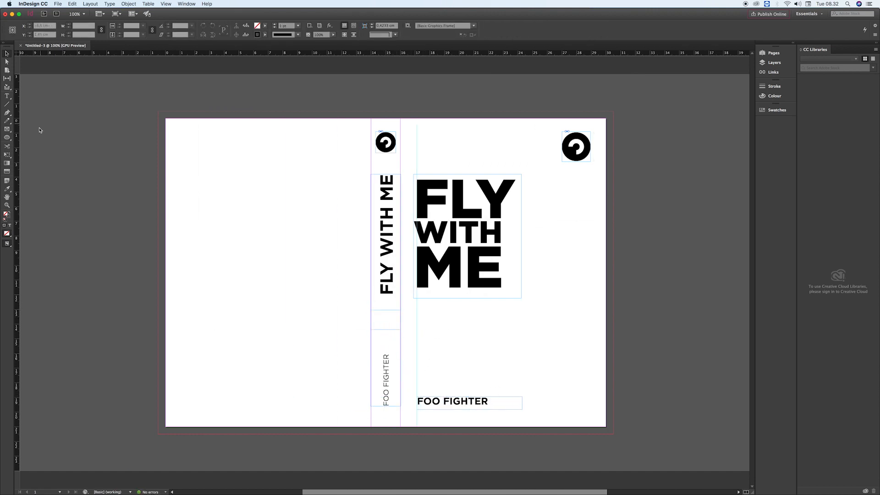
- Add a text frame on the back cover and fill it with placeholder text
left_click(7, 96)
left_click_drag(204, 168, 330, 337)
right_click(262, 194)
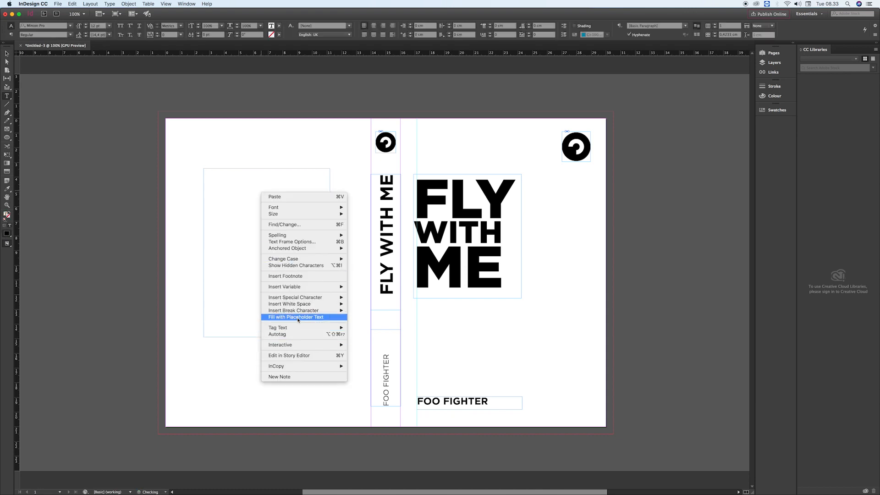
left_click(287, 317)
- Enlarge the back-cover text frame slightly and raise the spine and front titles to align with its upper edge
key("Escape")
left_click_drag(331, 168, 335, 173)
left_click(341, 183)
left_click(299, 317)
left_click_drag(269, 338, 269, 345)
left_click(269, 351)
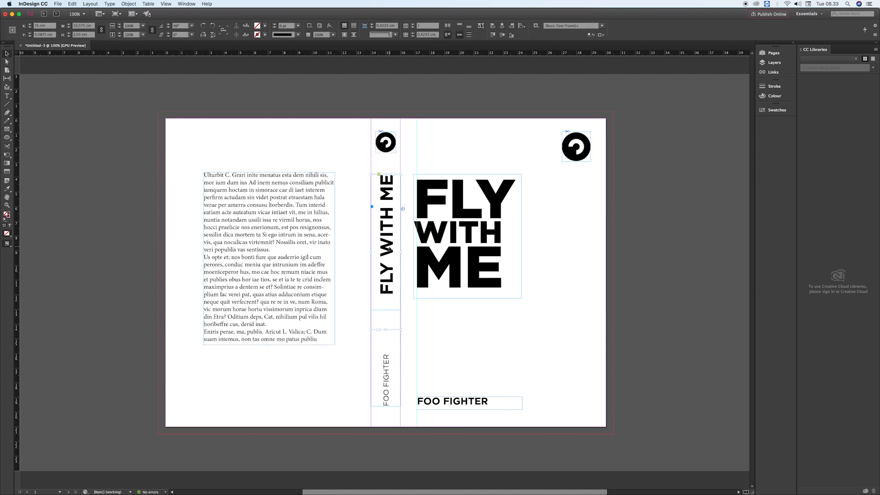
left_click_drag(364, 253, 390, 253)
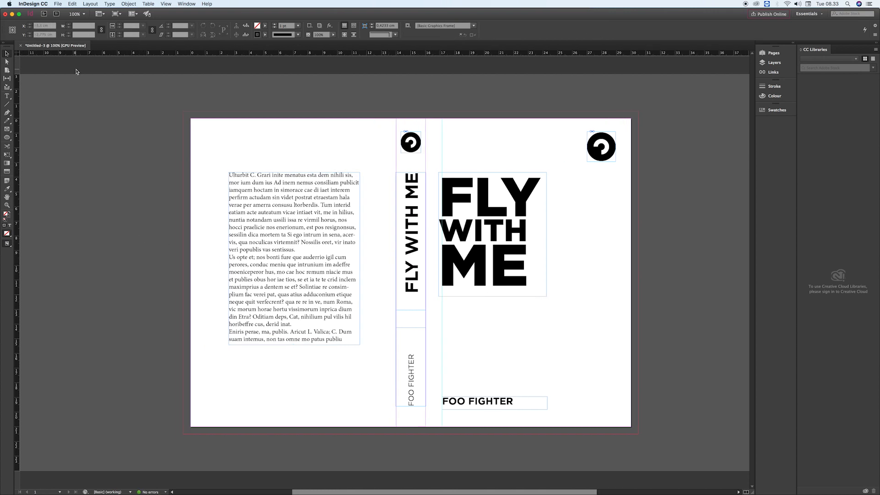
- Draw a graphic frame about 3.3 × 1.4 cm below the back-cover text and place barcode.tif in it
left_click_drag(319, 383, 366, 403)
left_click(58, 3)
left_click(69, 92)
left_click(444, 103)
left_click(438, 203)
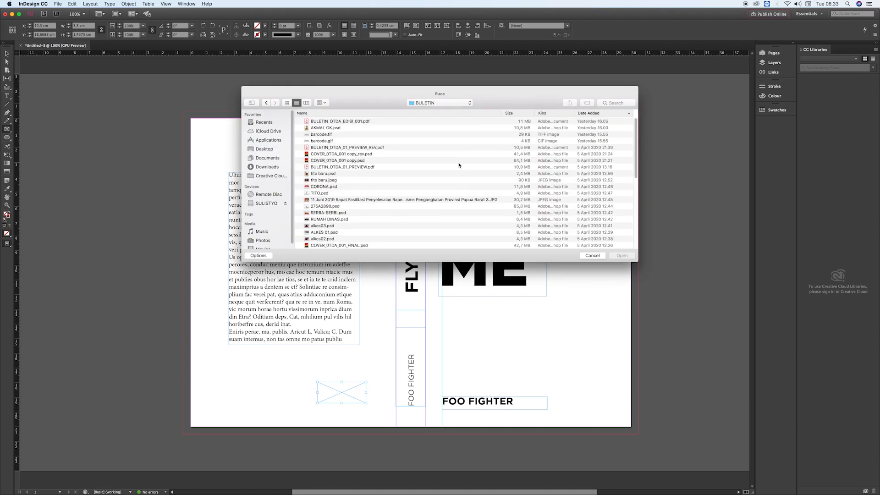
double_click(330, 135)
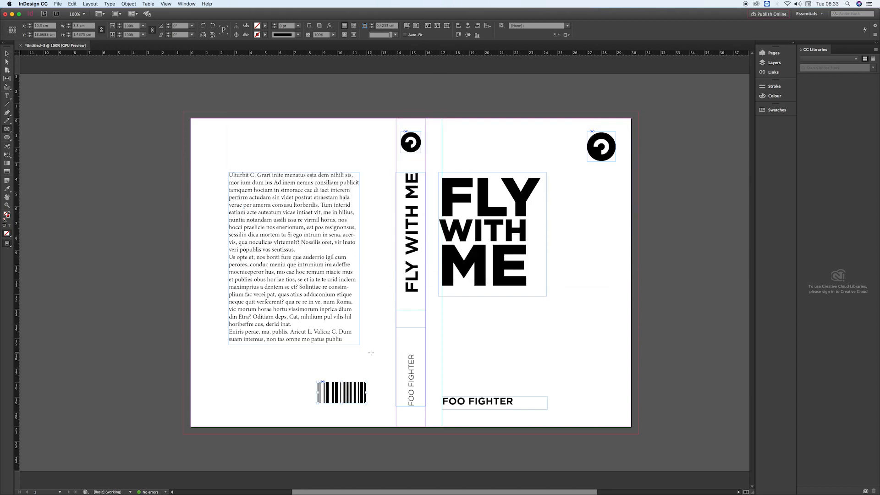
- Fit the barcode image to its frame, reshape the frame to about 3.8 × 1 cm and shift it slightly toward the outer edge
right_click(353, 386)
left_click(458, 393)
left_click(7, 53)
mouse_move(342, 402)
left_mouse_down()
mouse_move(343, 385)
mouse_move(343, 398)
left_mouse_up()
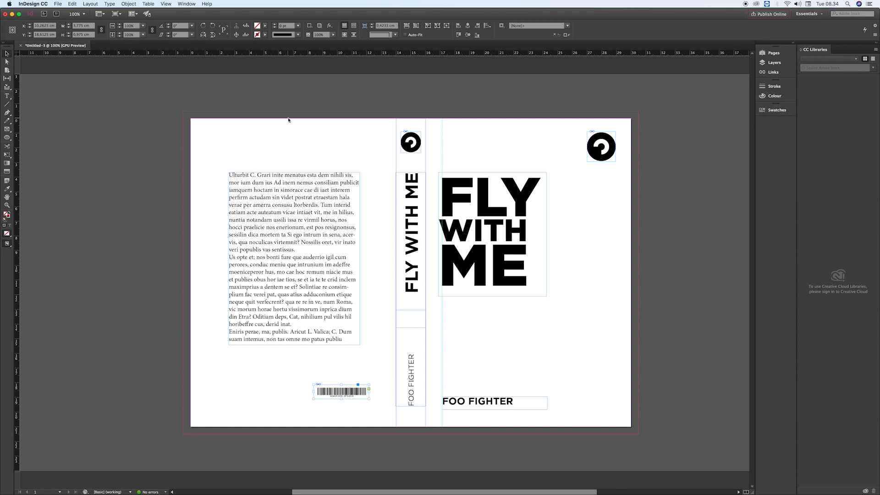
left_click_drag(365, 390, 361, 390)
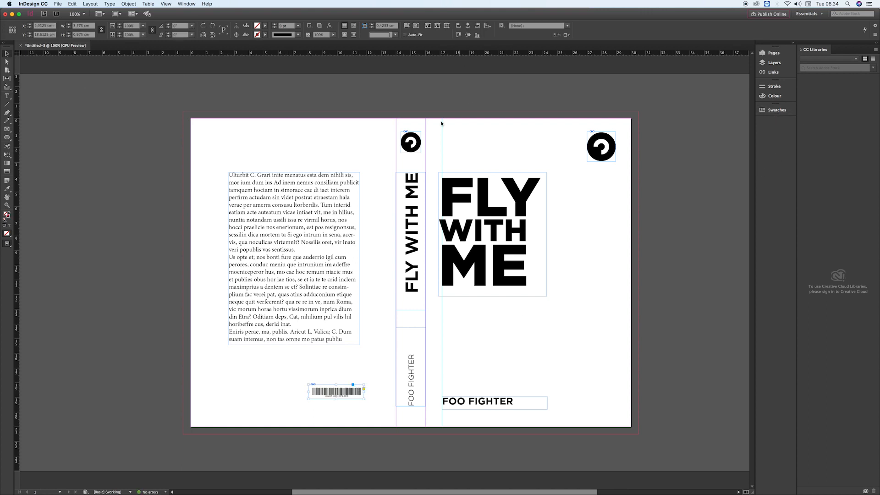
right_click(360, 391)
mouse_move(375, 395)
left_click(342, 361)
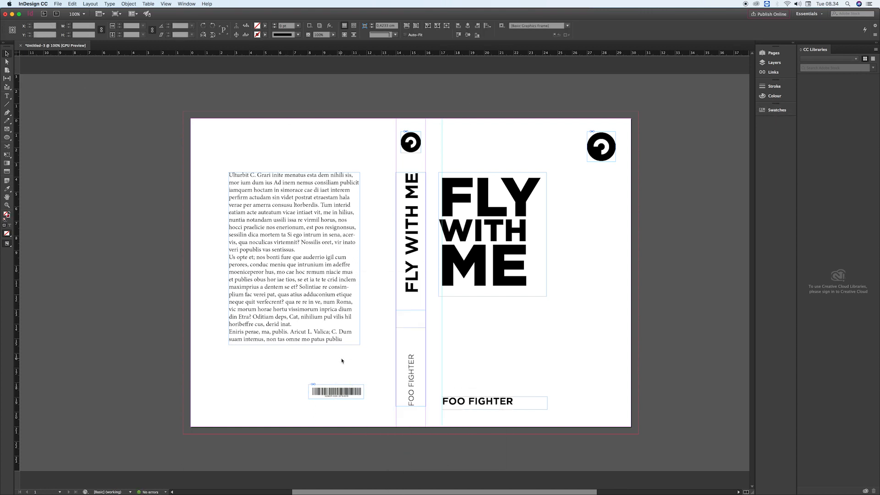
- Widen the back-cover text frame so its spine-side edge lines up with the barcode frame
left_click(342, 361)
left_click(347, 324)
left_click_drag(360, 259, 365, 260)
left_click(367, 291)
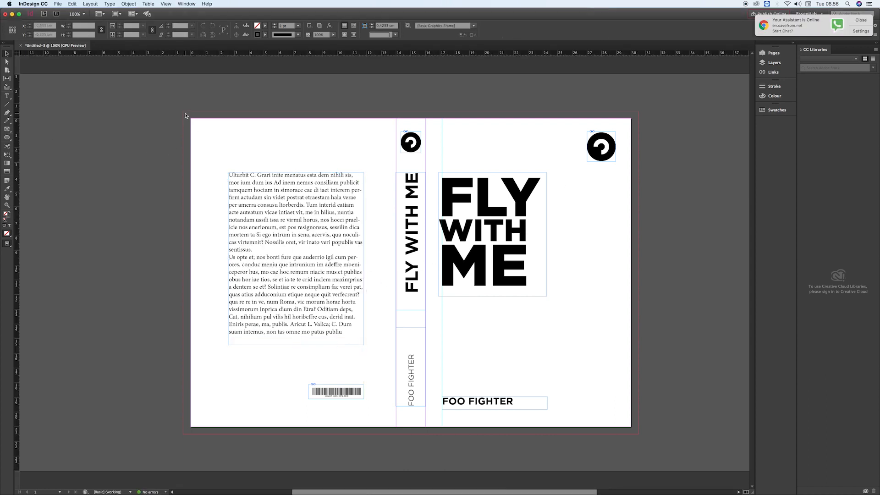
- Draw rectangle frames out to the bleed over the back cover (14.5 × 22 cm) and the spine (2 × 22 cm)
left_click(8, 131)
left_click_drag(184, 112, 397, 434)
left_click_drag(402, 112, 426, 143)
left_click(7, 54)
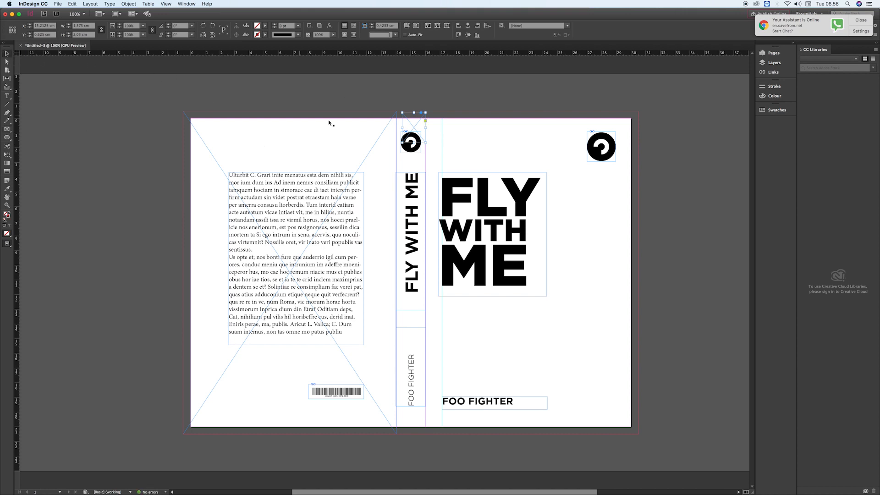
left_click_drag(414, 112, 414, 111)
left_click_drag(403, 127, 411, 434)
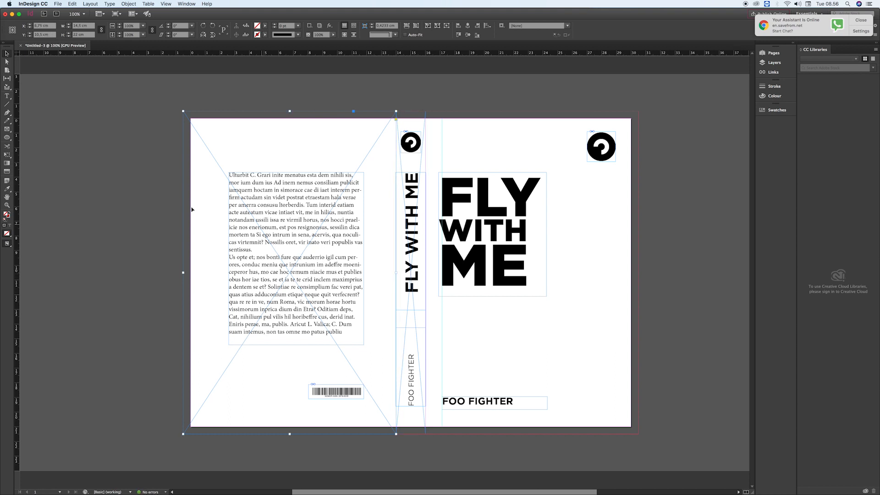
- Draw a rectangle frame and extend it to 14.5 × 22 cm, covering the front cover from the spine to the bleed
left_click(38, 137)
left_click_drag(487, 132, 531, 174)
key("v")
left_click_drag(510, 132, 510, 111)
left_click_drag(509, 173, 523, 432)
left_click_drag(531, 272, 638, 272)
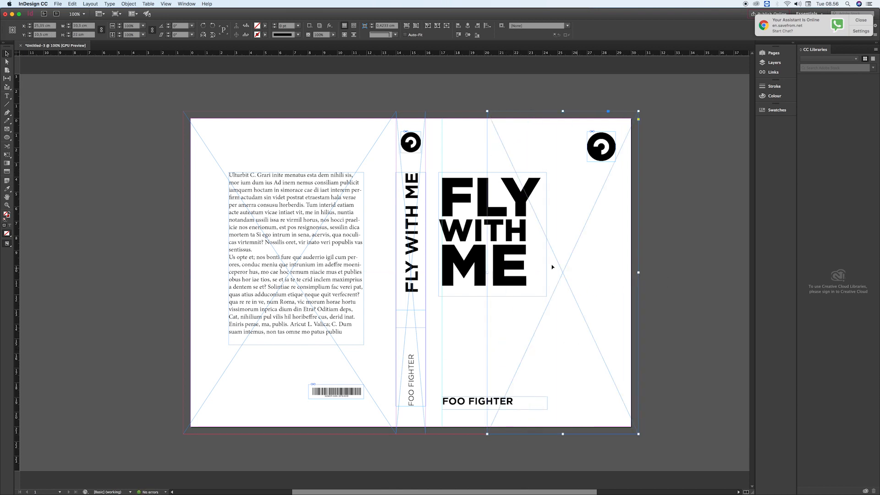
left_click_drag(487, 272, 425, 274)
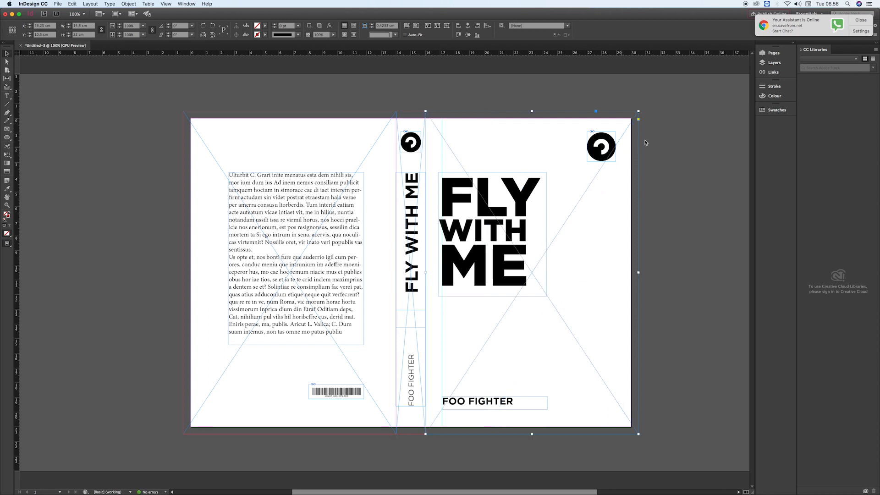
left_click(545, 83)
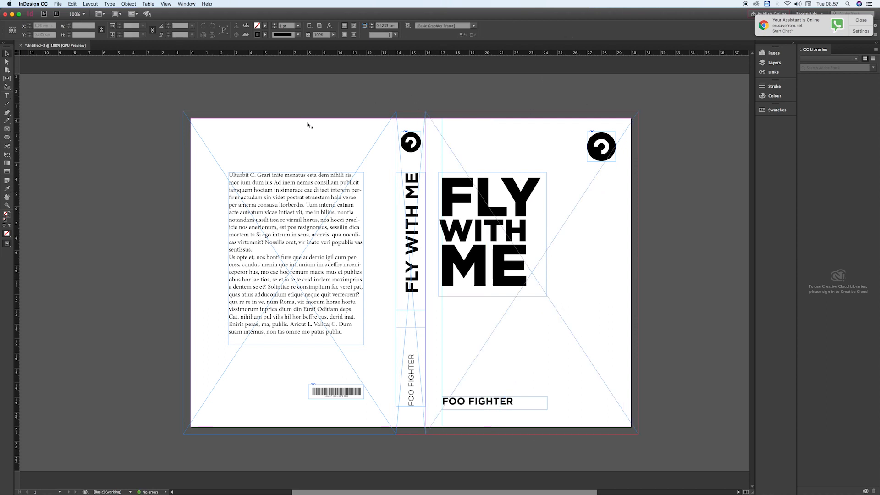
- Fill the back cover frame with C=100, the spine frame with M=100 and the front cover frame with Y=100
left_click(772, 112)
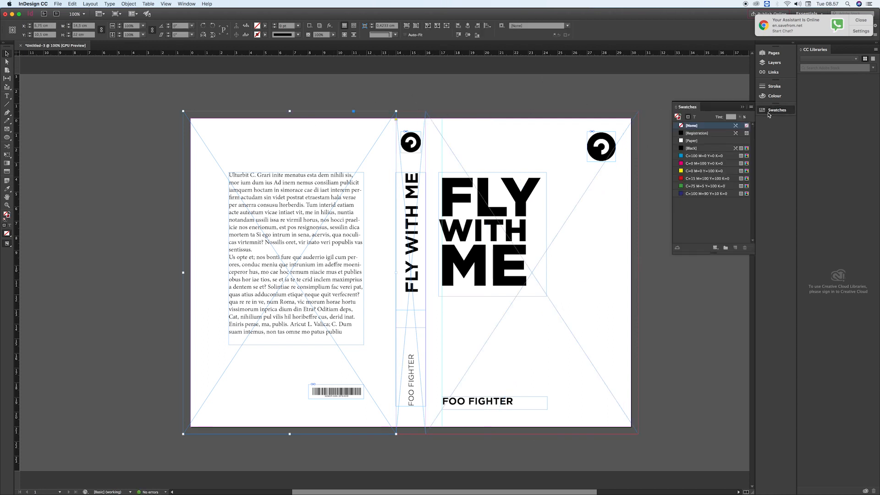
left_click(695, 156)
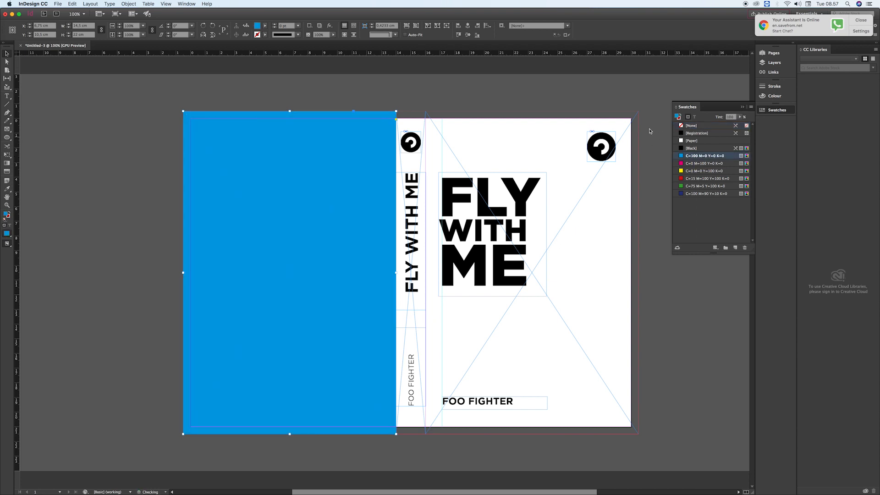
left_click(546, 96)
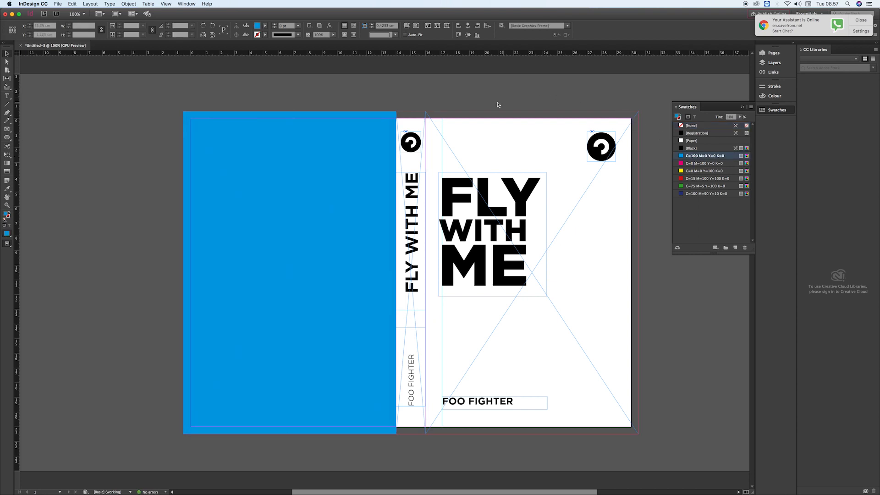
left_click(416, 121)
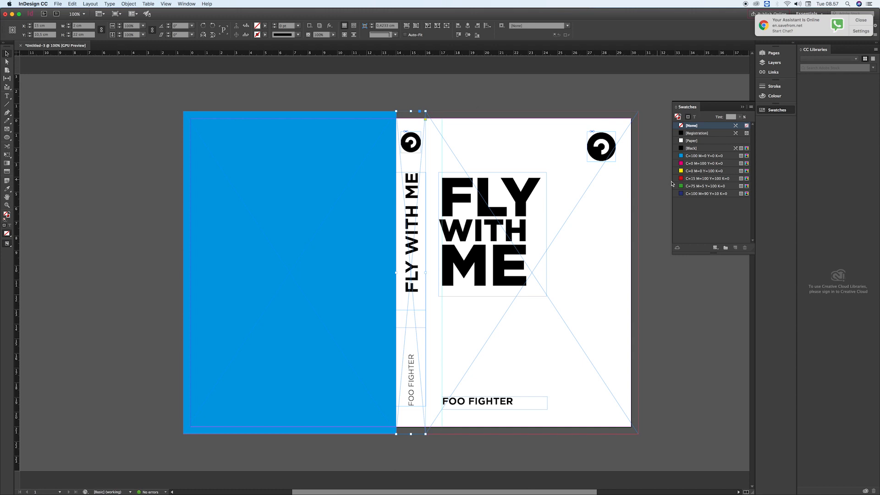
left_click(700, 165)
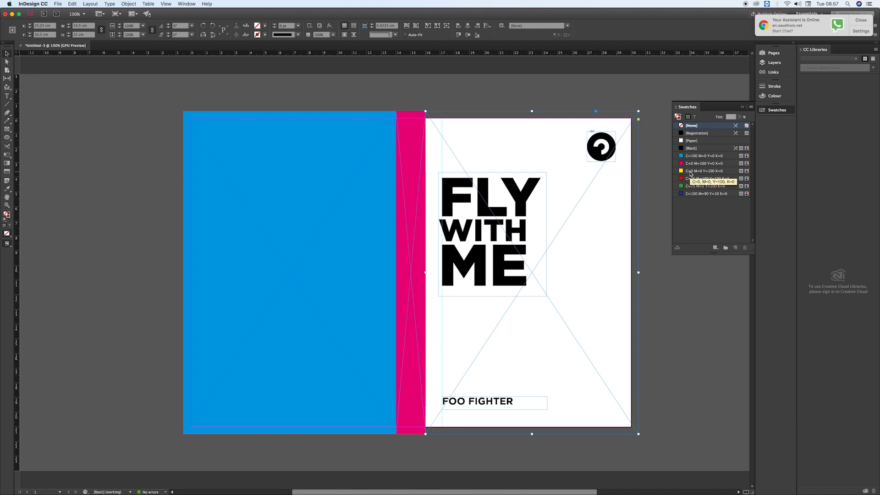
left_click(691, 173)
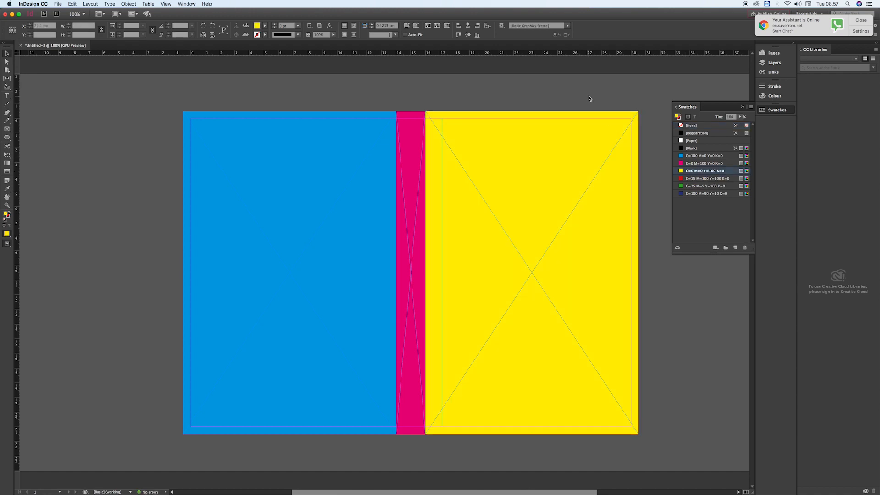
left_click(590, 98)
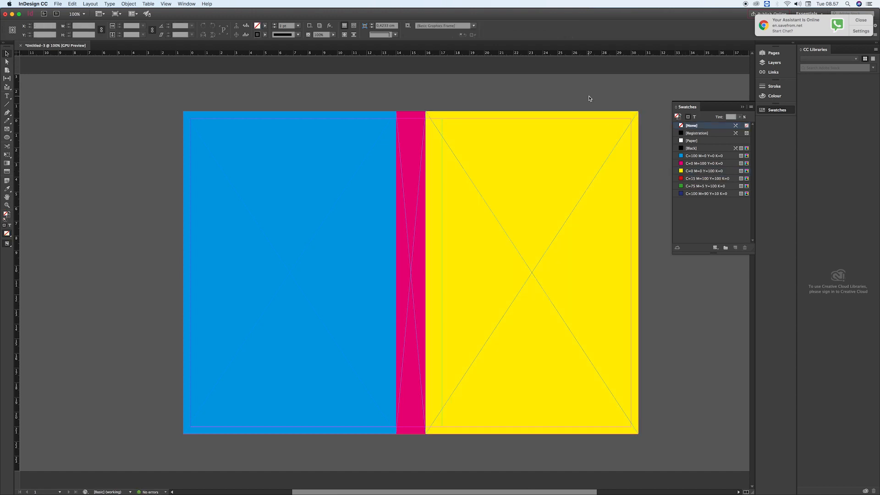
left_click_drag(166, 101, 226, 111)
left_click_drag(378, 116, 643, 114)
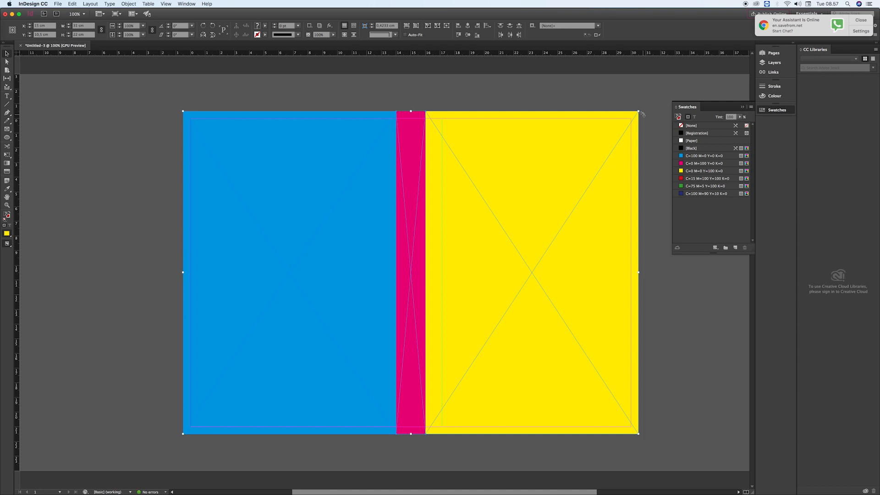
left_click(548, 99)
- Send the three coloured background frames to the back, behind the texts, logos and barcode
left_click(435, 119)
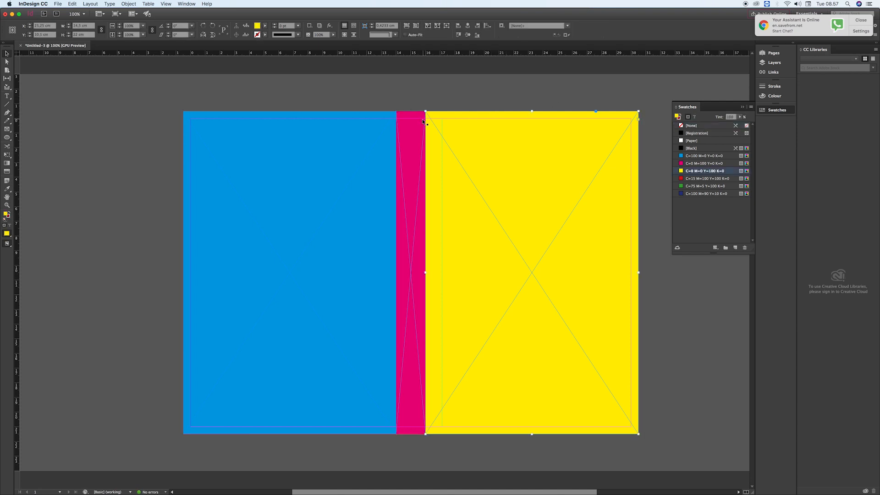
left_click(413, 117, "shift")
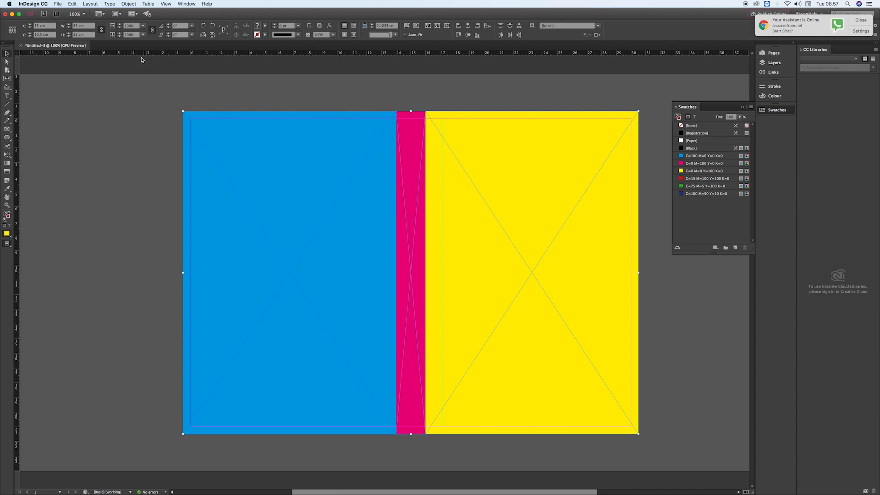
left_click(133, 3)
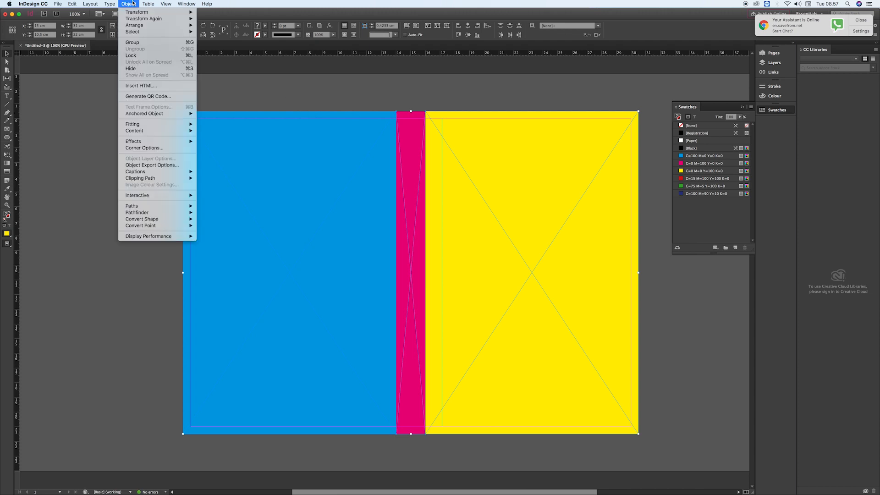
mouse_move(141, 26)
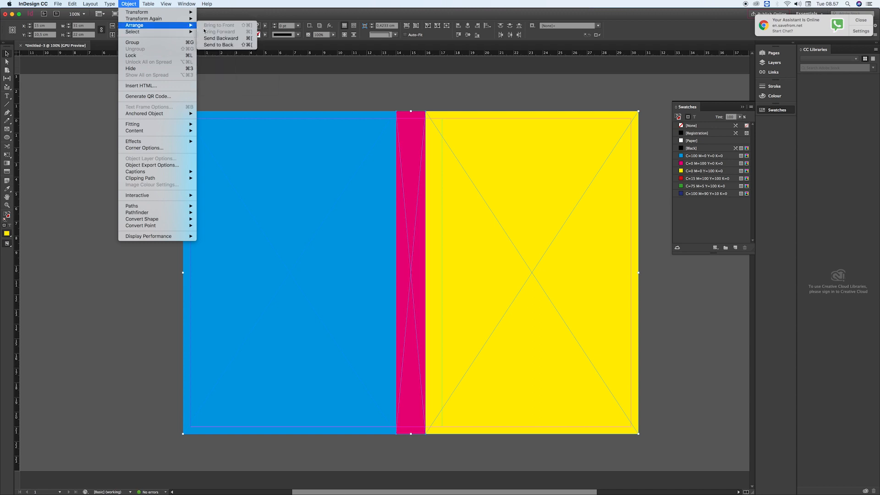
left_click(218, 45)
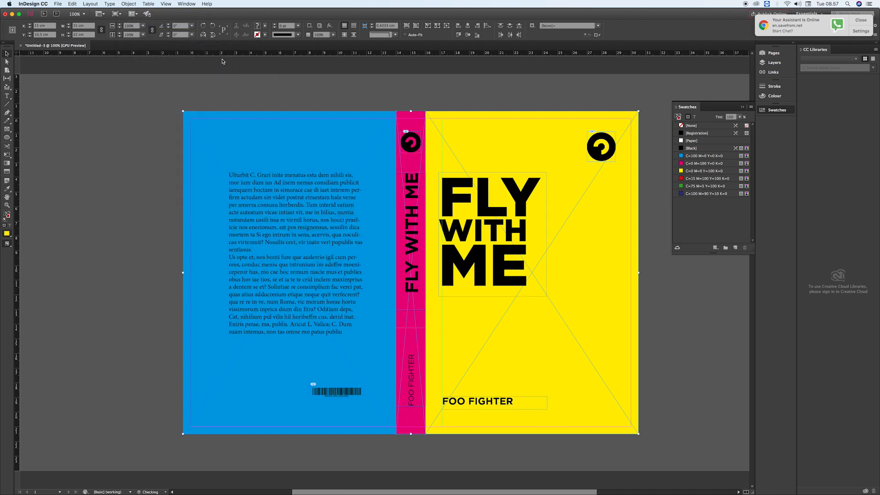
left_click(254, 92)
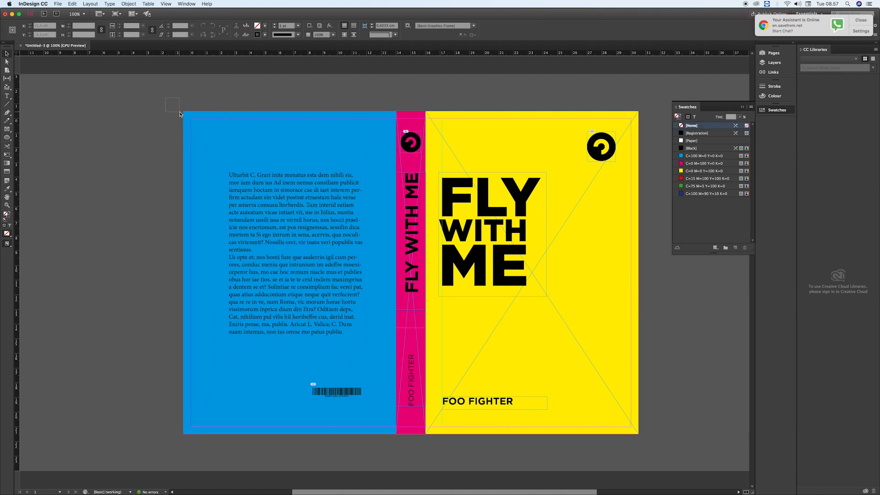
- Select all objects of the cover spread and copy them
left_click_drag(181, 135, 644, 438)
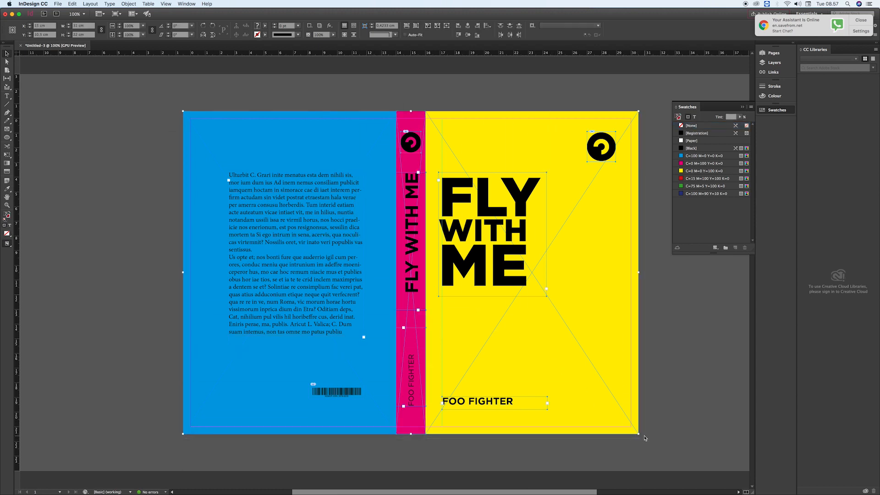
left_click(73, 4)
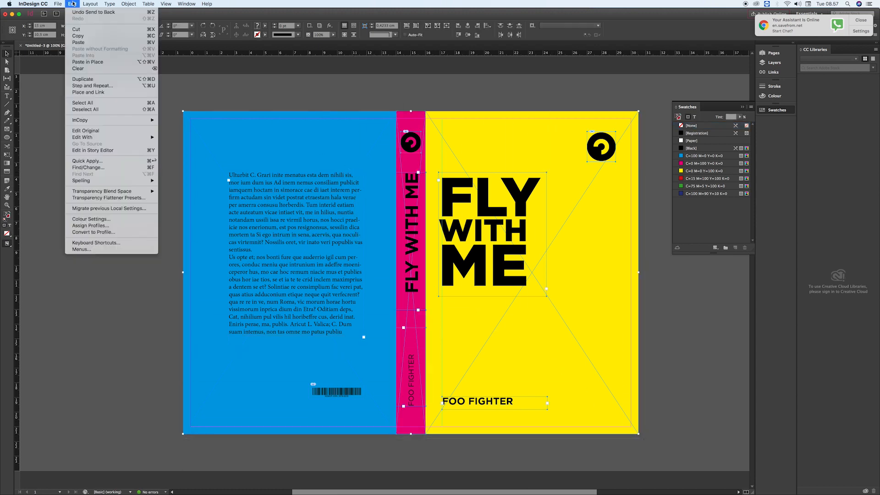
left_click(80, 37)
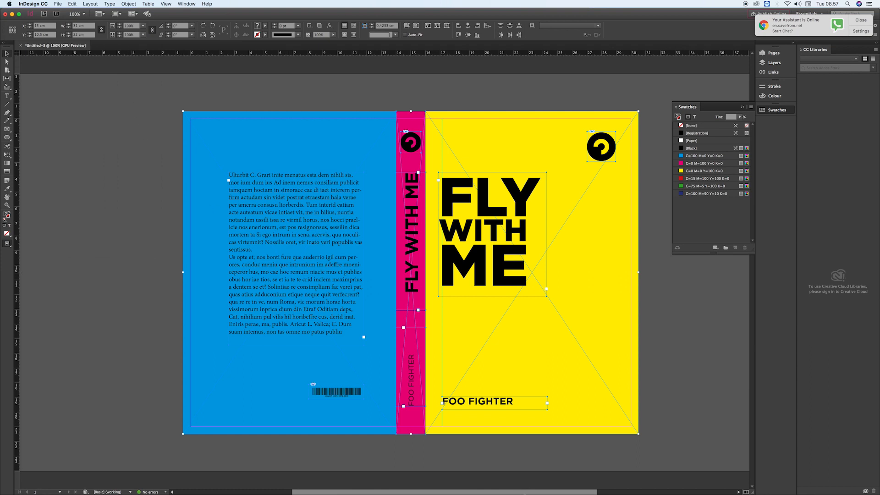
- Switch to Photoshop and start a new document named COVER IMAGE
mouse_move(509, 486)
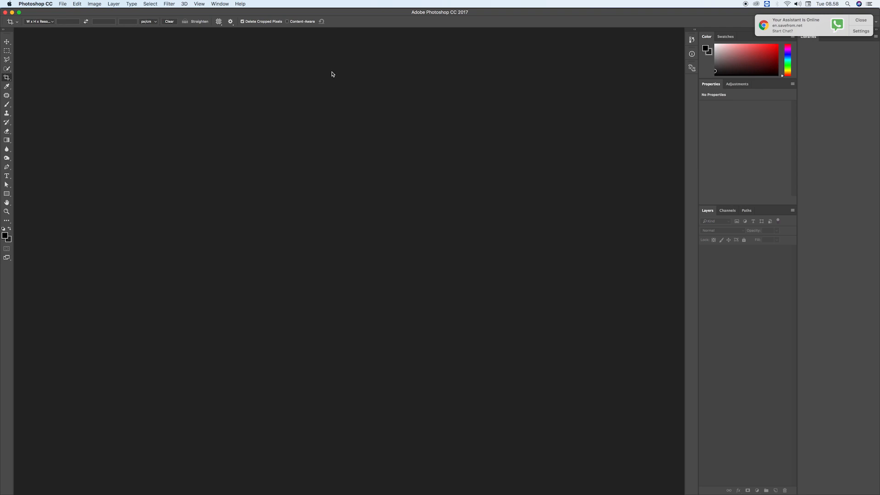
left_click(64, 5)
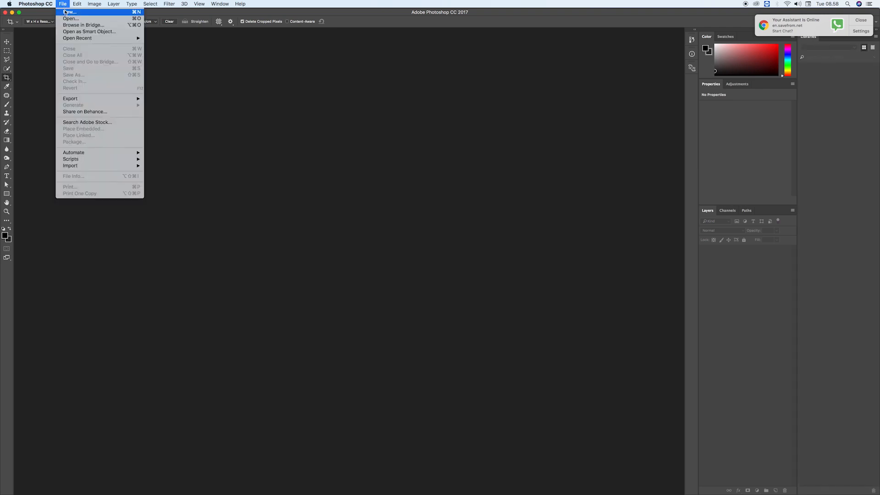
left_click(64, 12)
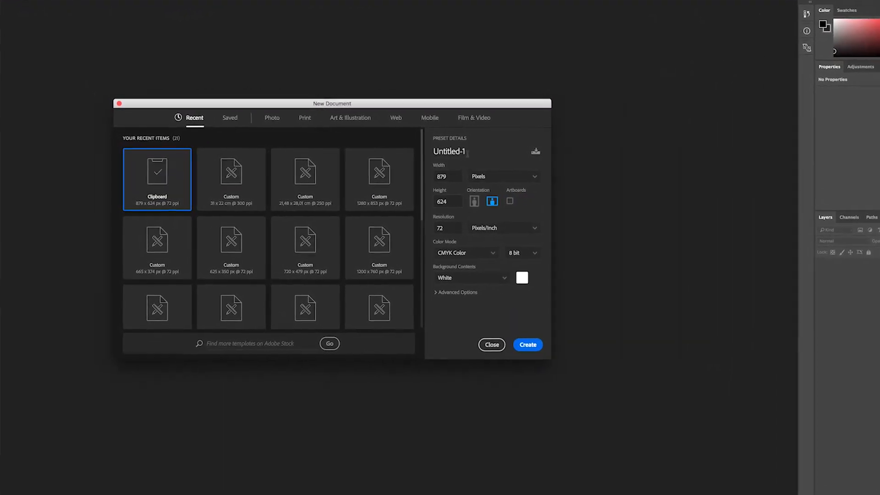
left_click(467, 153)
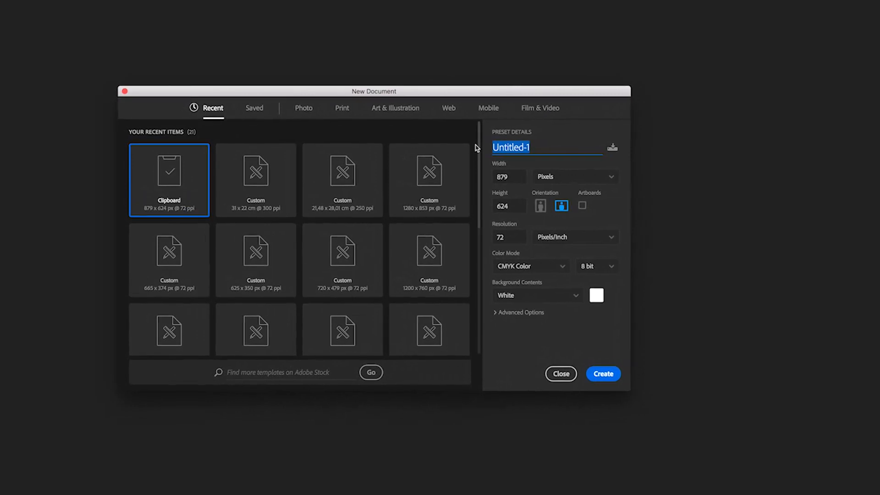
type("IM")
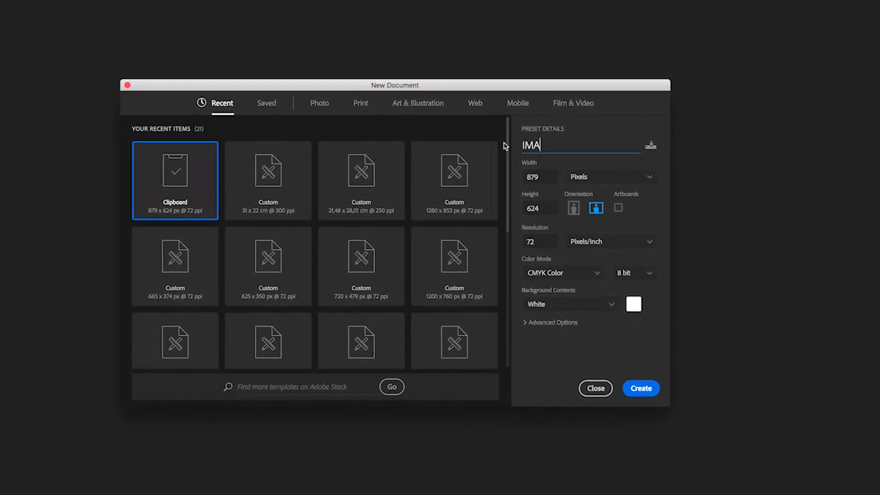
type("A")
key("BackSpace")
key("BackSpace")
key("BackSpace")
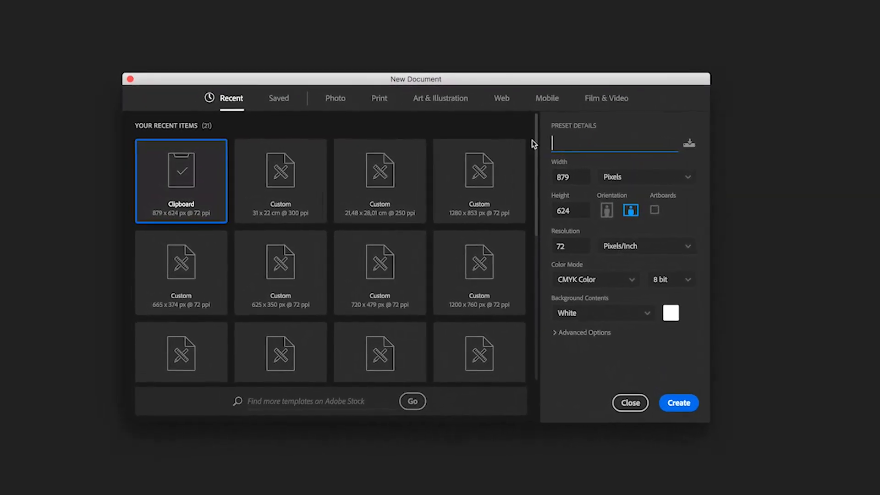
type("COVER IMAGE")
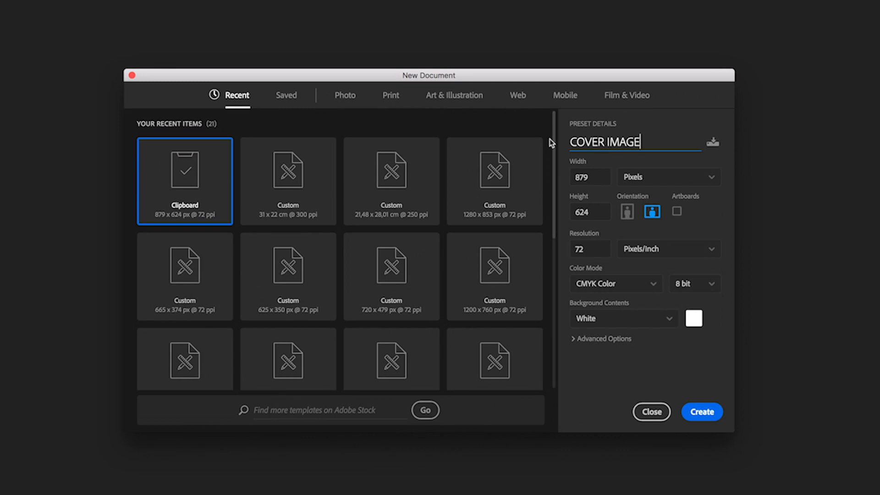
- Set the new document's units to centimeters, resolution to 200 pixels/inch and colour mode to RGB, and create it
left_click(716, 179)
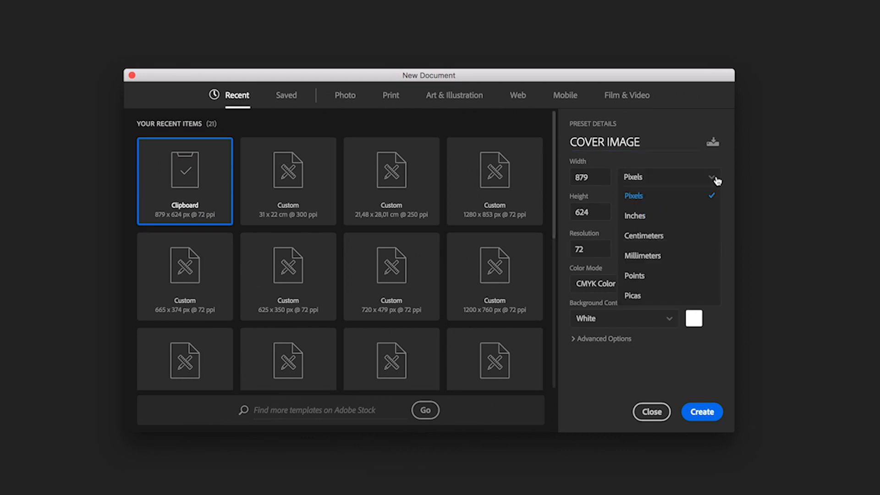
left_click(650, 237)
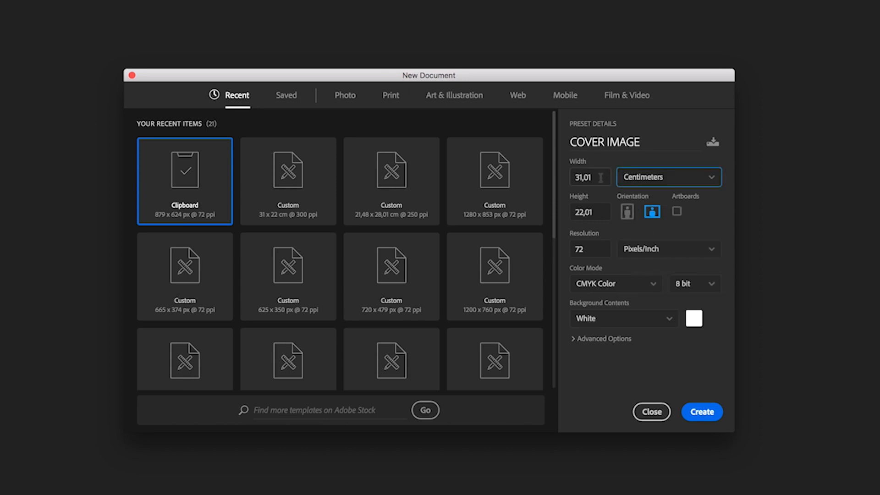
left_click(570, 250)
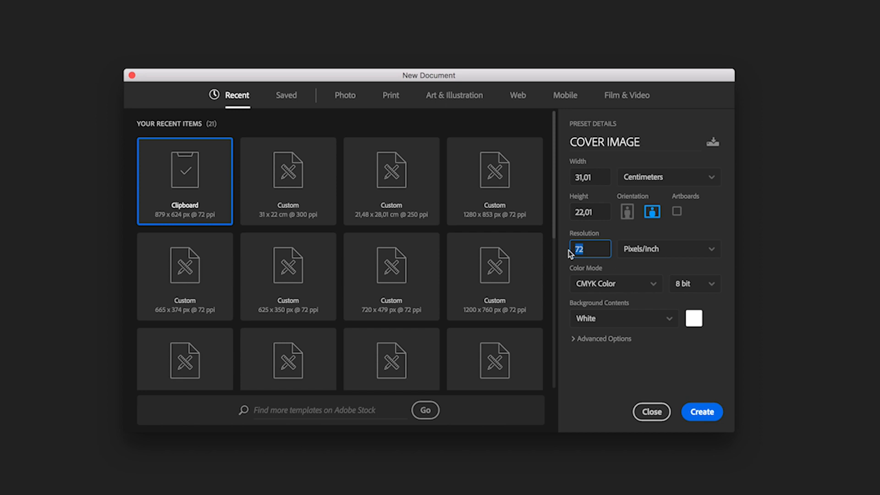
type("200")
left_click(654, 287)
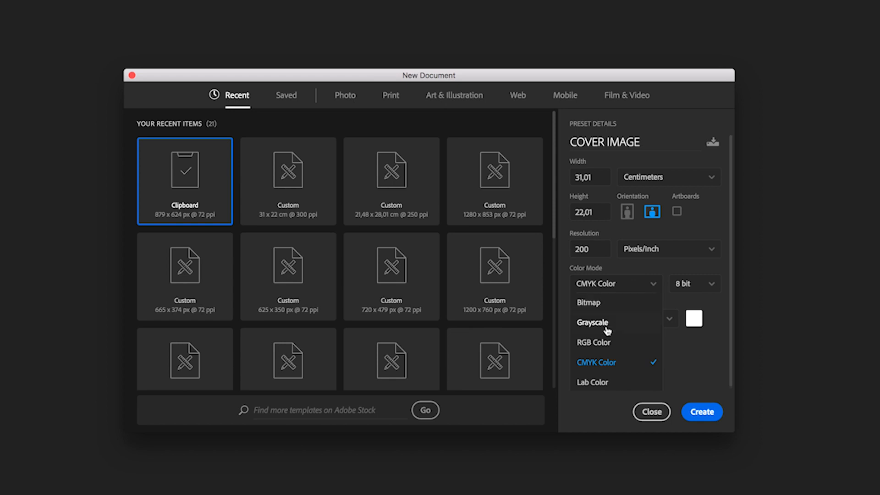
left_click(594, 343)
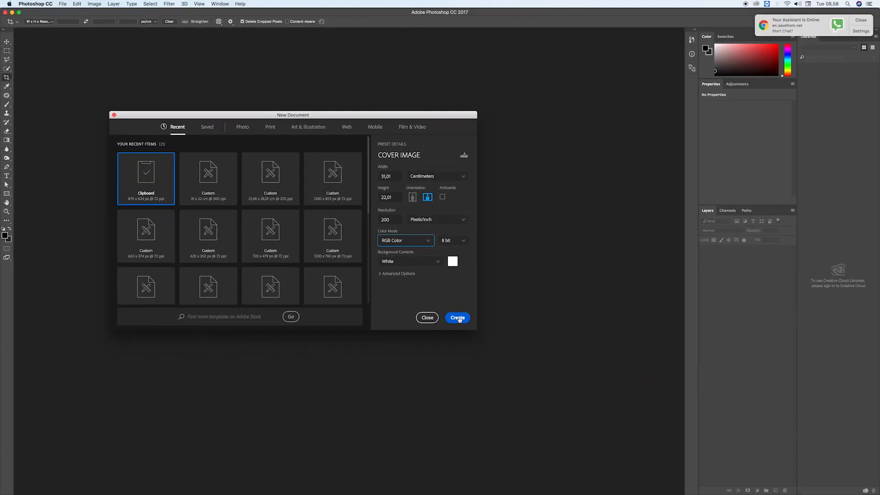
left_click(459, 319)
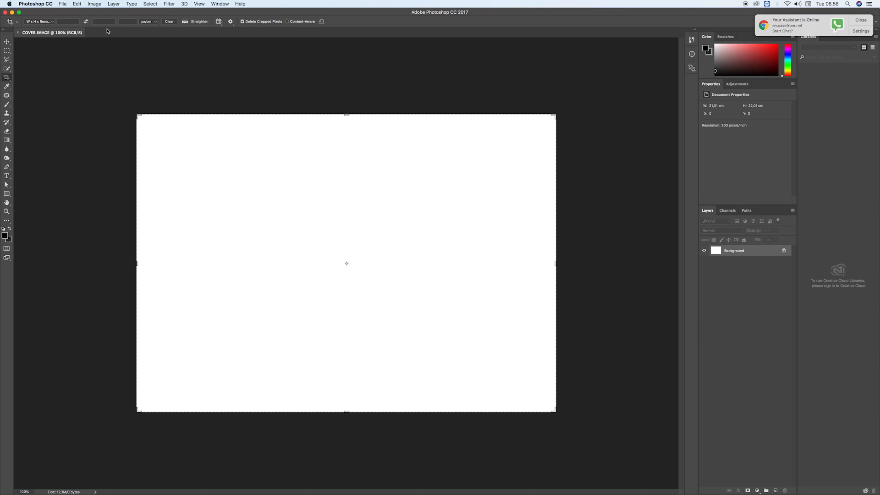
- Paste the copied cover layout into the blank document and commit its placement
left_click(78, 4)
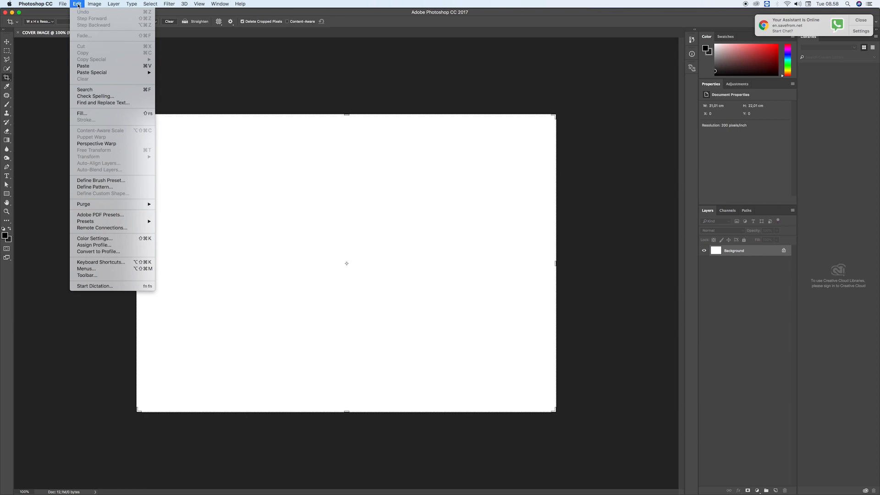
left_click(87, 67)
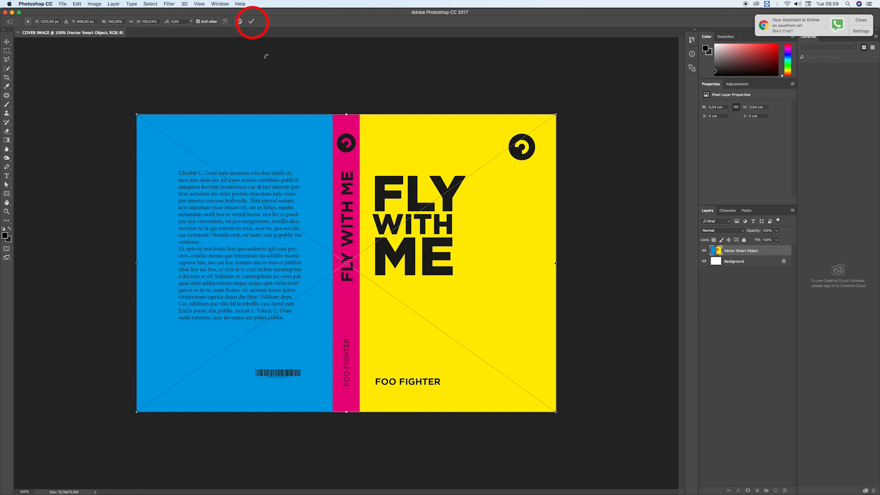
left_click(251, 22)
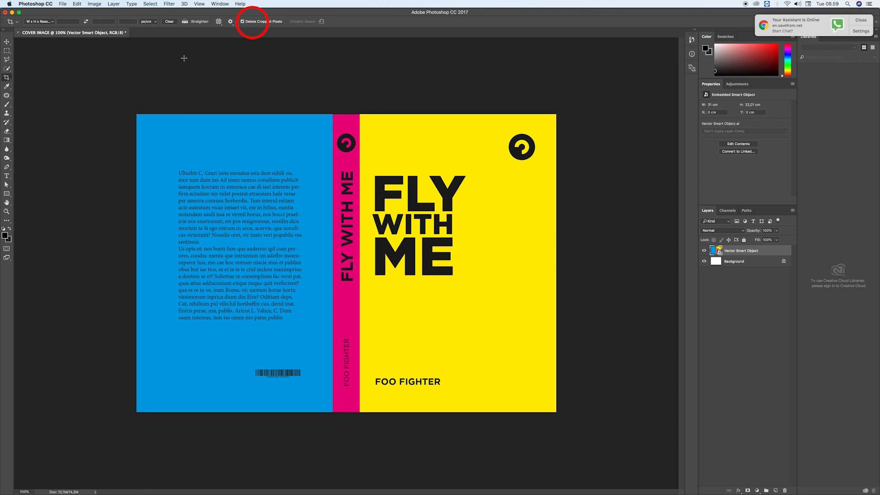
- Open COVER IMAGE.jpeg from the BOOK COVER DESIGN folder
left_click(63, 4)
left_click(69, 19)
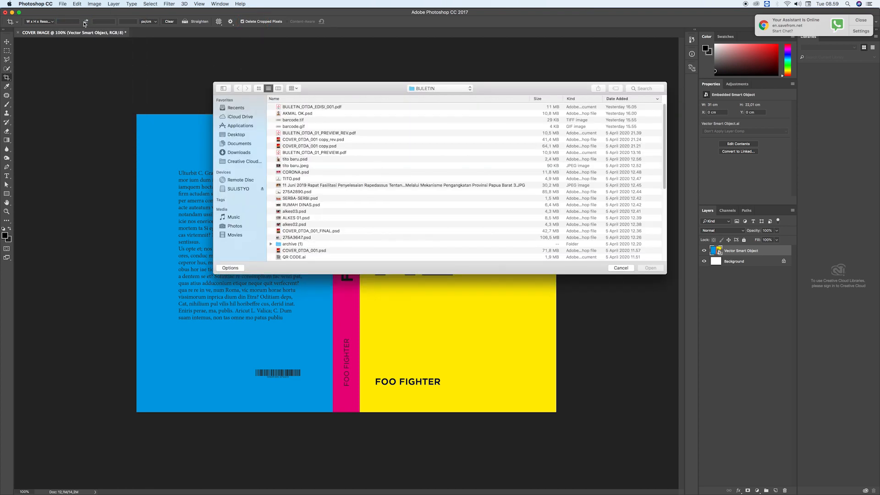
left_click(440, 88)
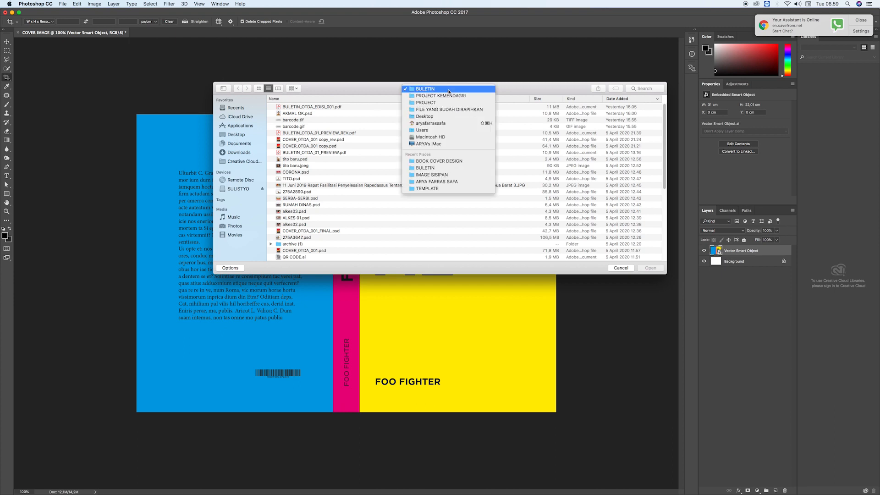
left_click(434, 163)
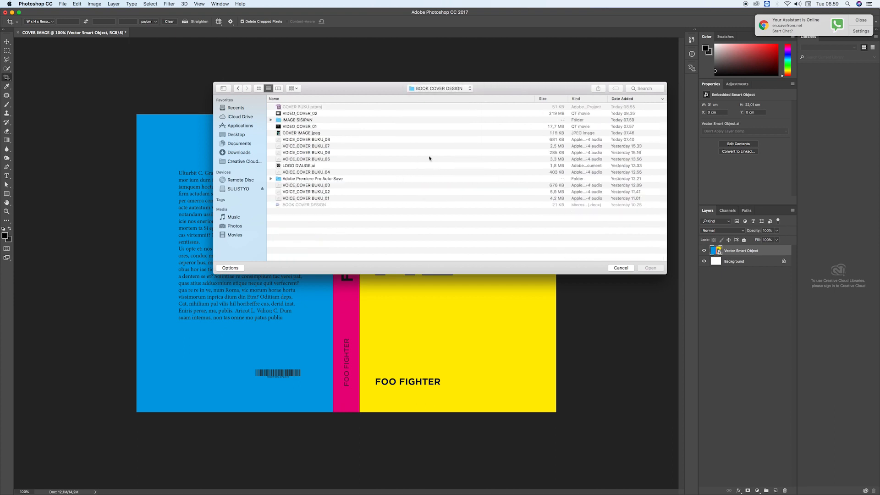
left_click(308, 133)
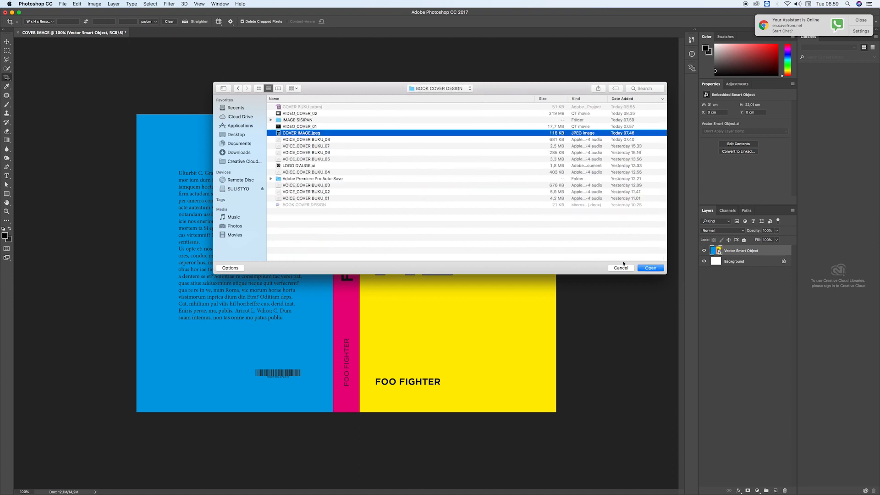
left_click(651, 268)
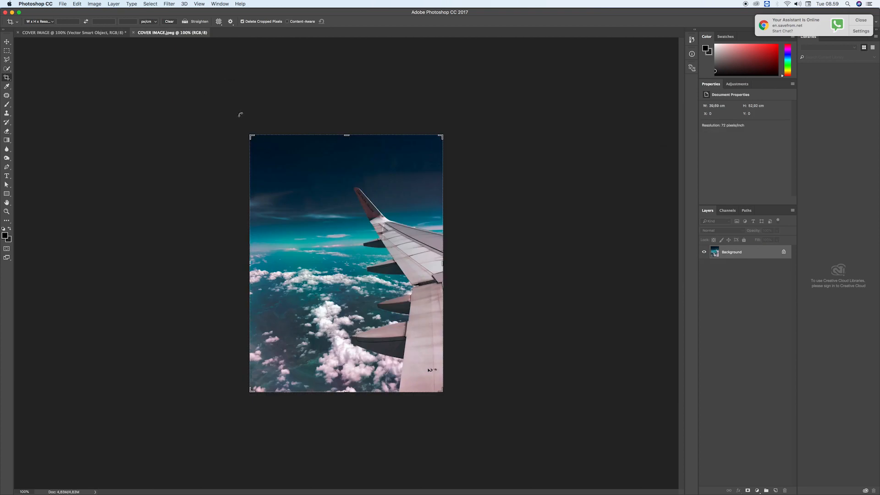
- Tile the two documents to copy the airplane wing photo into the cover layout, and close the source photo
left_click(220, 4)
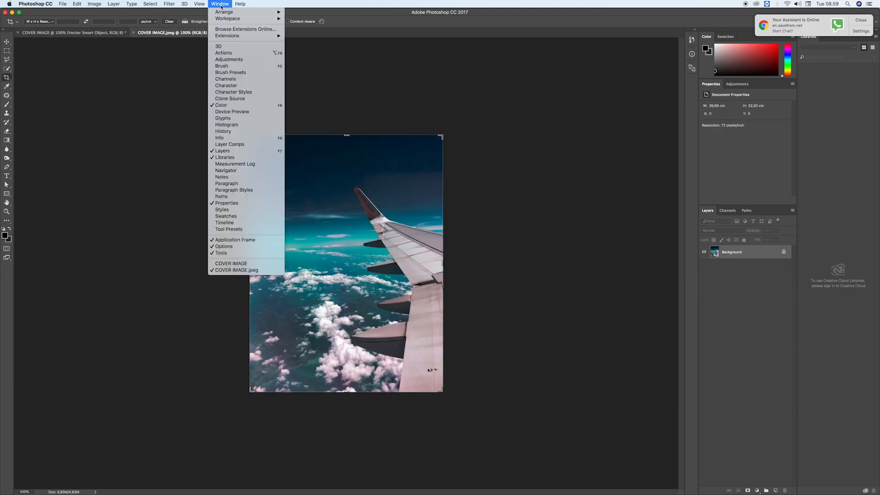
mouse_move(225, 15)
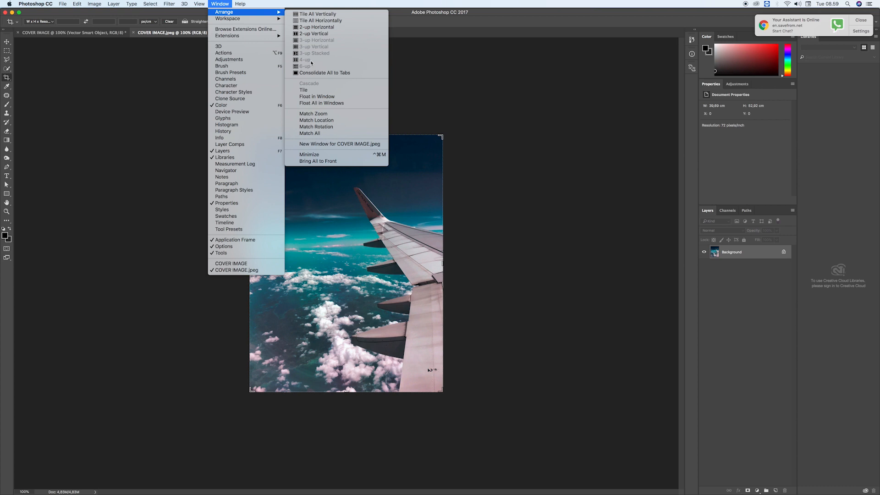
left_click(309, 90)
left_click(7, 42)
left_click_drag(536, 157, 301, 148)
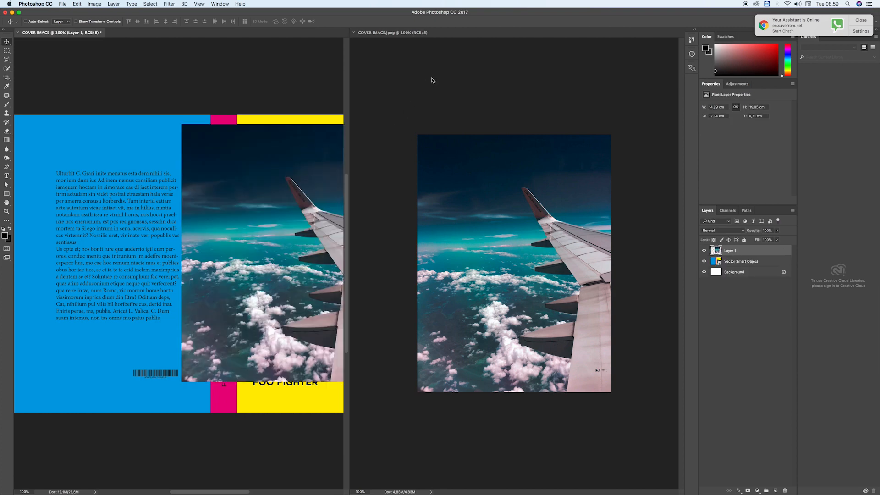
left_click(354, 33)
- Move the photo over the front cover and scale it to about 120% so it covers the front and spine
left_click_drag(395, 174, 454, 163)
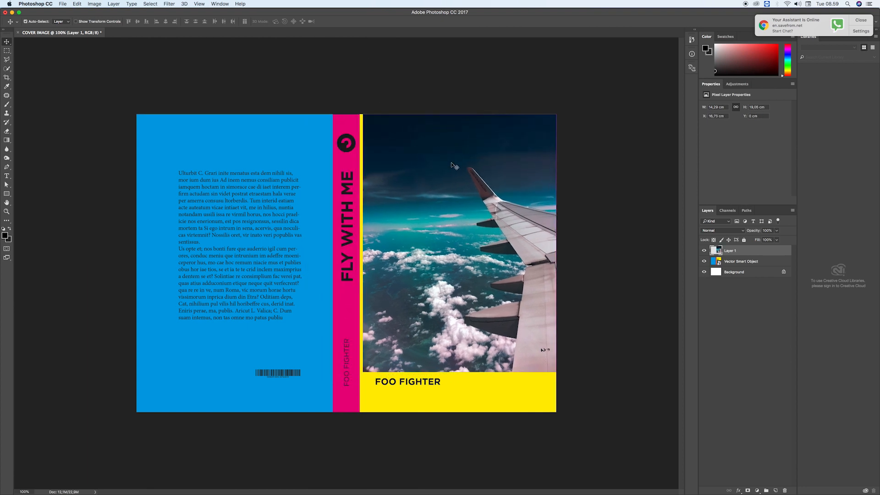
key("super+t")
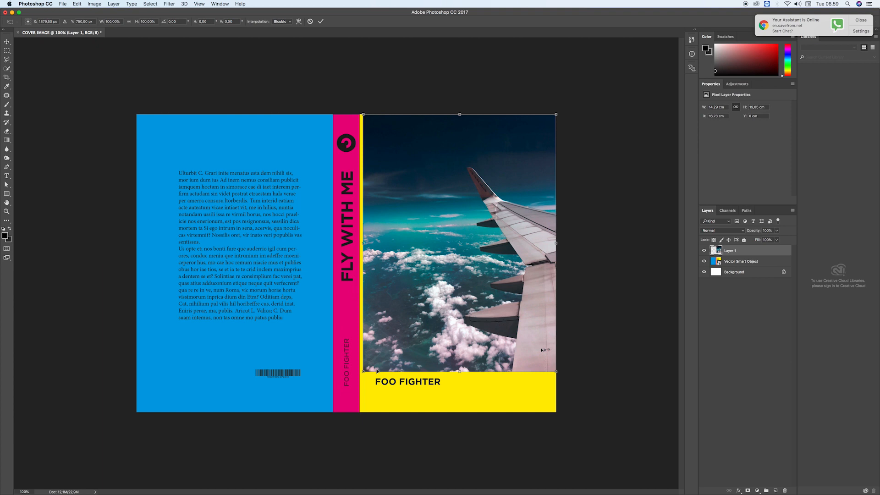
left_click_drag(364, 372, 318, 420)
left_click_drag(474, 311, 477, 307)
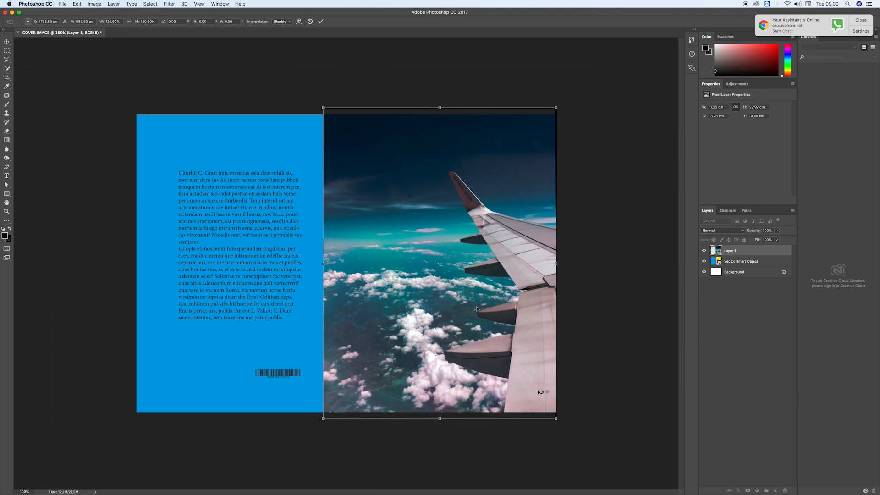
left_click(321, 21)
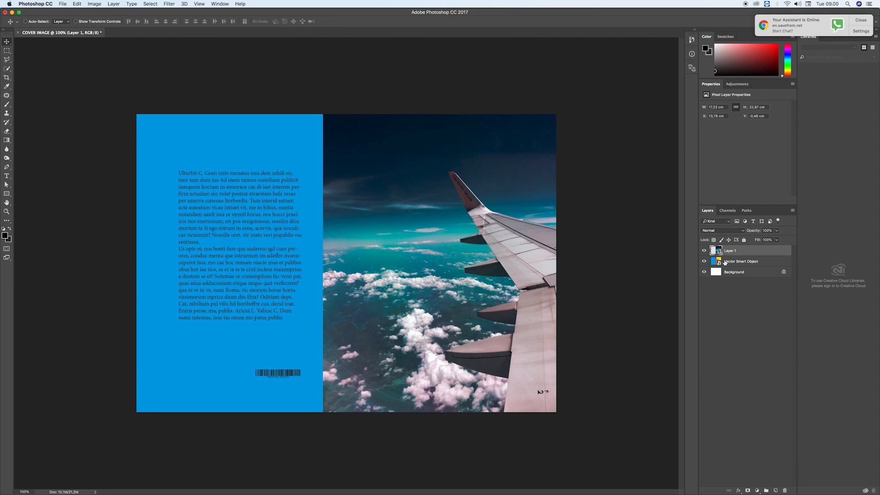
- Temporarily lower the photo layer's opacity to 74% to check its position over the layout, and restore it to 100%
left_click(777, 232)
left_click_drag(778, 239, 769, 241)
left_click(520, 289)
left_click_drag(521, 289, 521, 297)
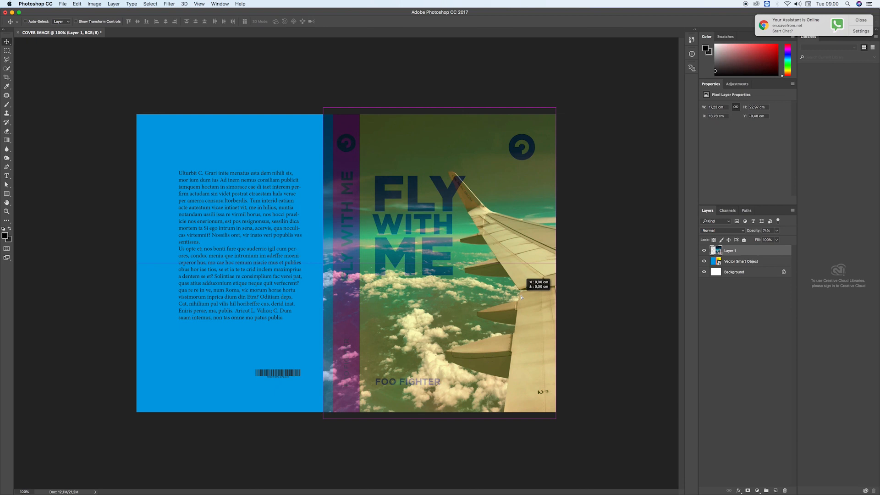
left_click_drag(521, 298, 521, 297)
left_click(777, 231)
left_click_drag(778, 239, 796, 241)
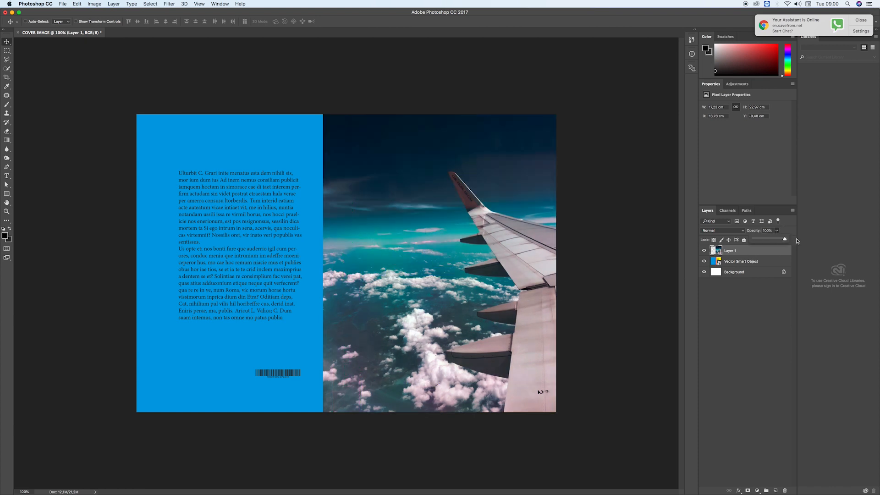
- Add a new empty layer directly above the Vector Smart Object layer
left_click(739, 306)
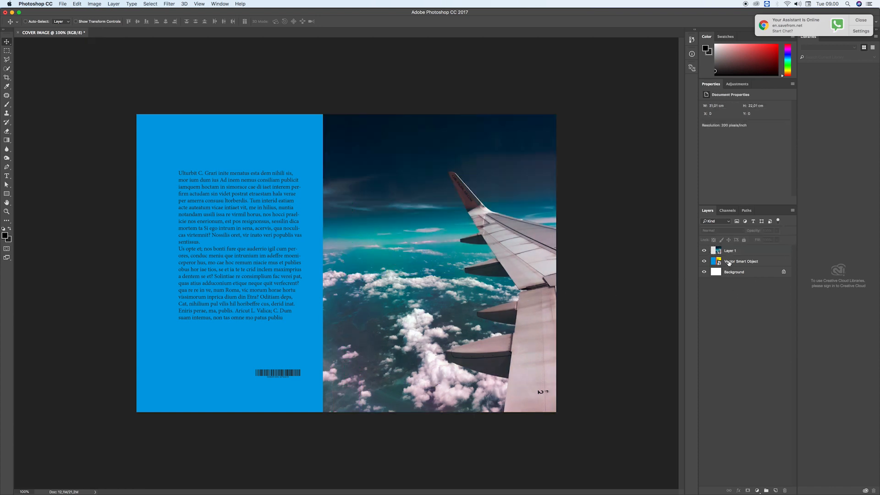
left_click(729, 263)
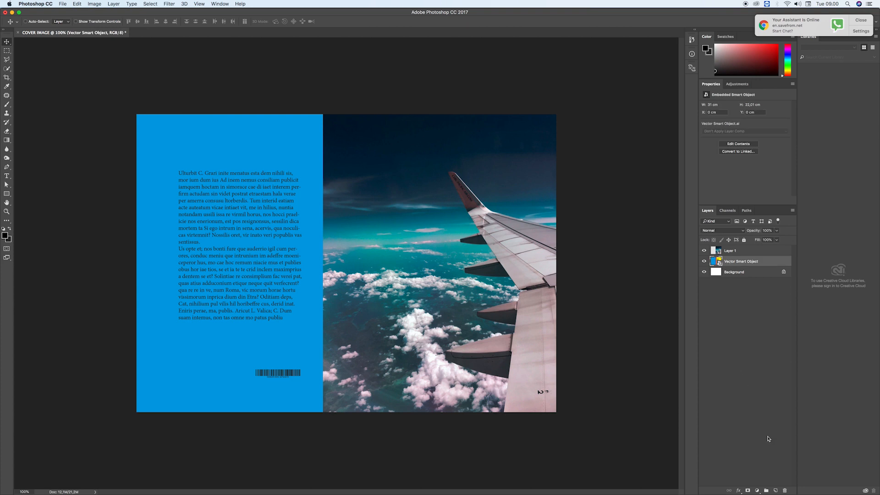
left_click(775, 491)
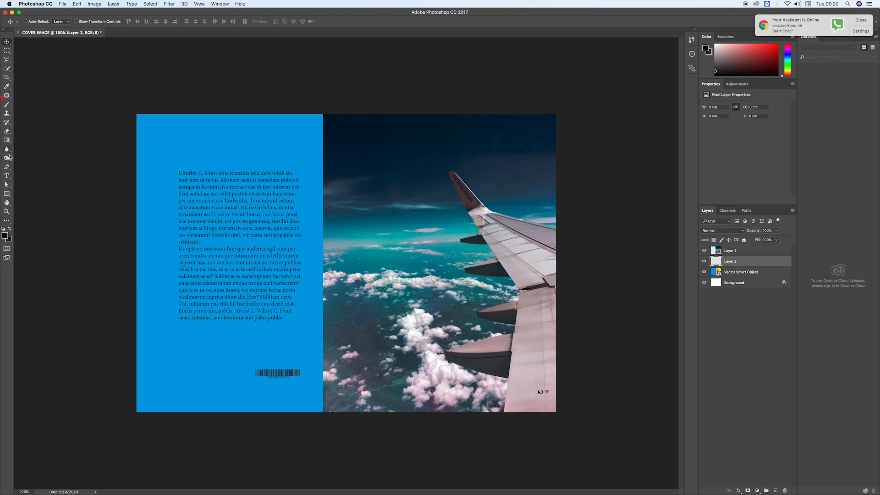
- Sample the dark blue of the sky near the photo's edge beside the back cover as the foreground colour
left_click(7, 87)
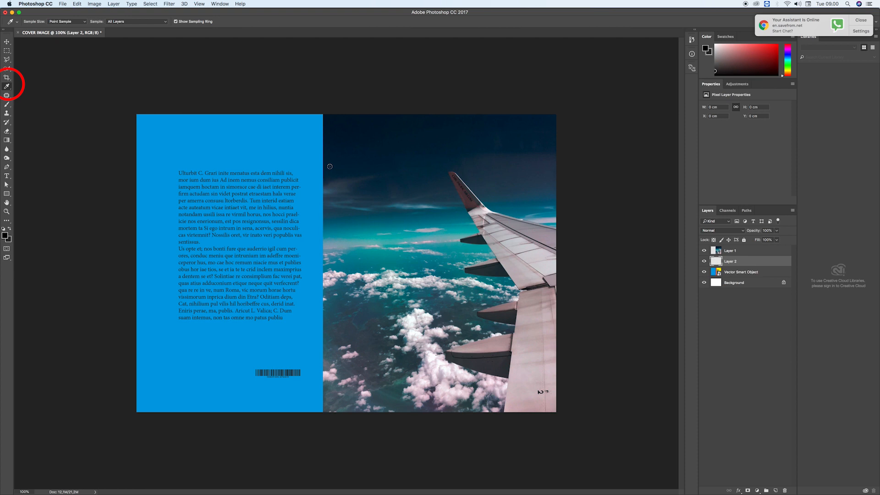
left_click_drag(329, 166, 330, 170)
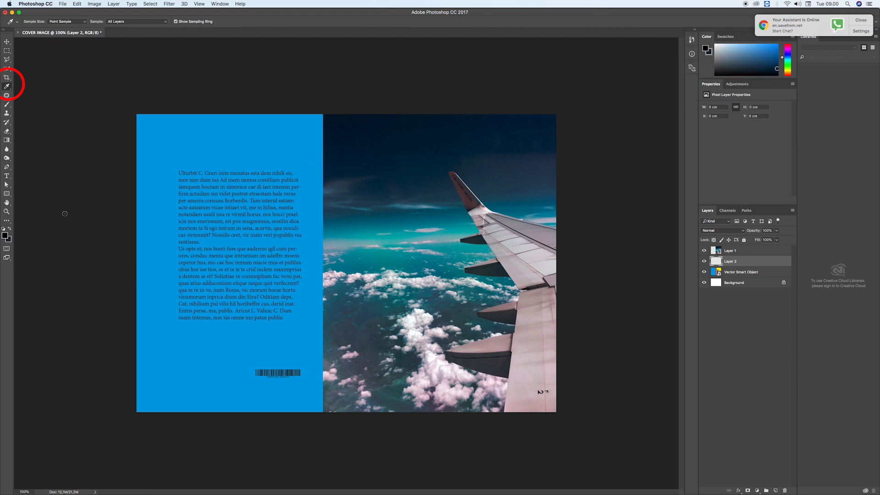
- Fill the empty layer below the photo with the sampled dark blue foreground colour at 100% opacity in Normal mode
left_click(9, 231)
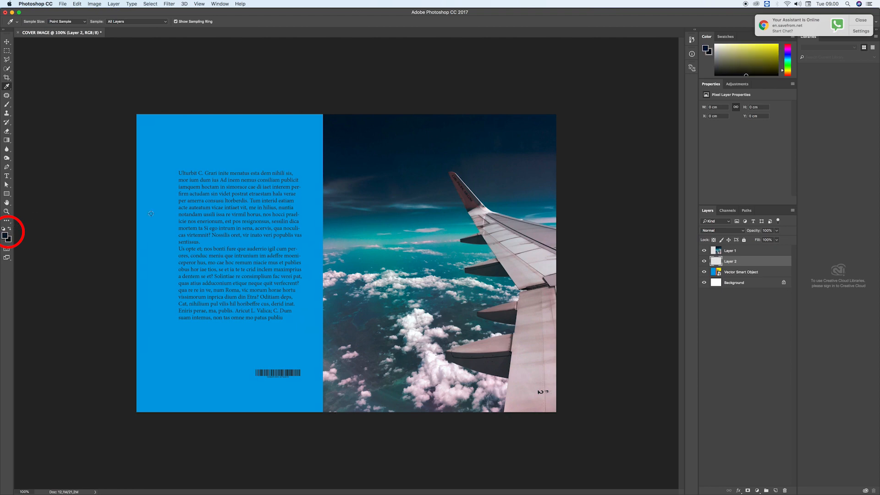
left_click(77, 4)
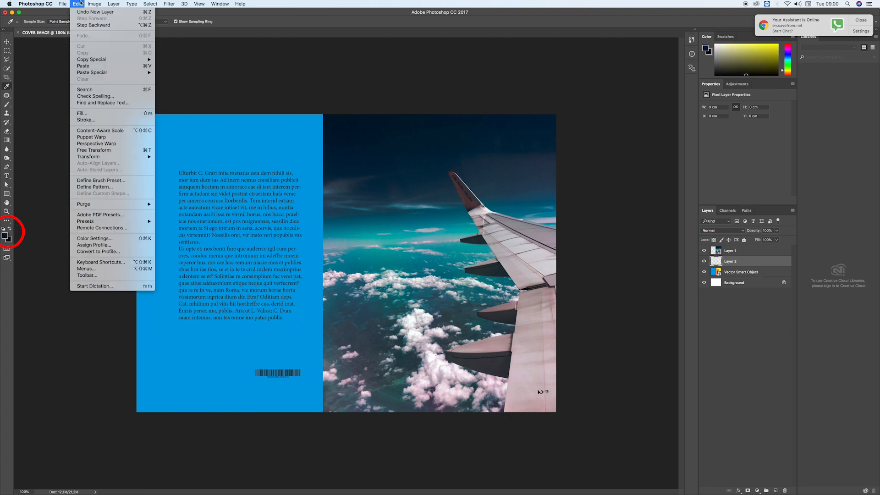
left_click(83, 113)
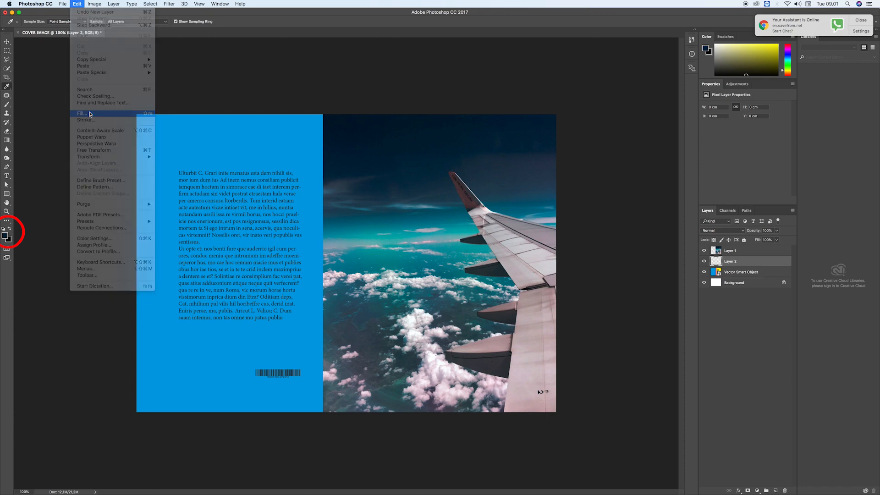
left_click(435, 198)
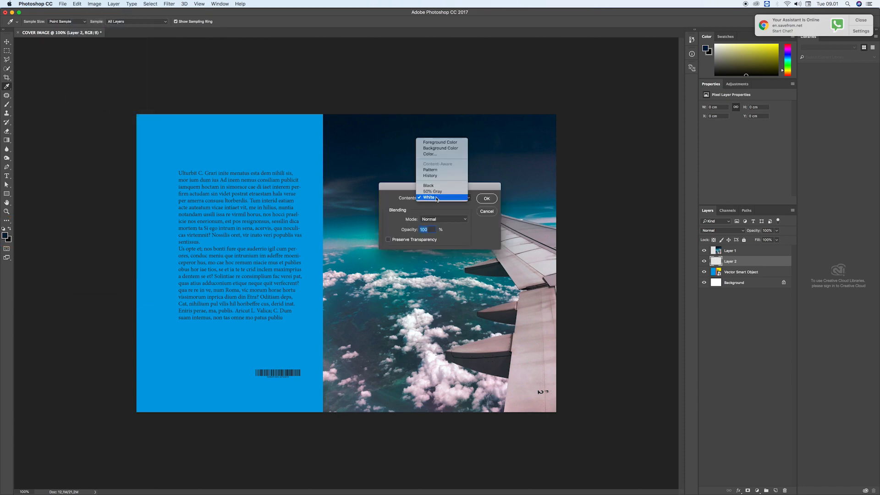
left_click(439, 142)
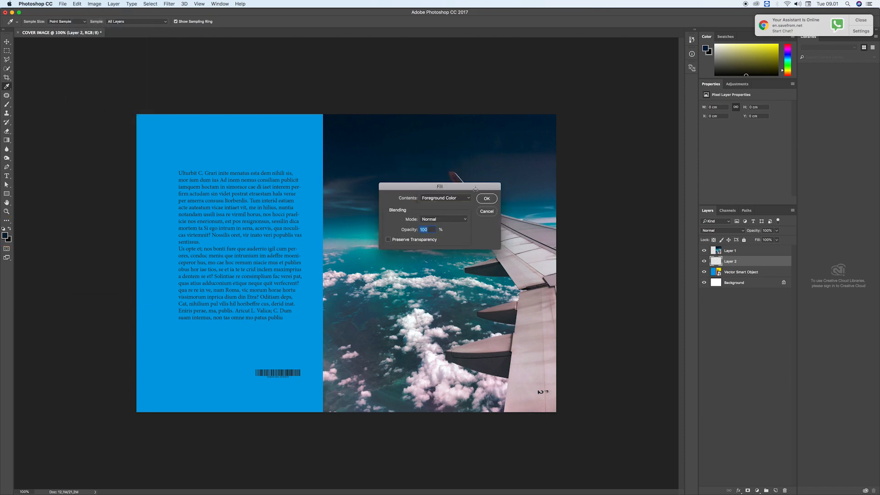
left_click(487, 199)
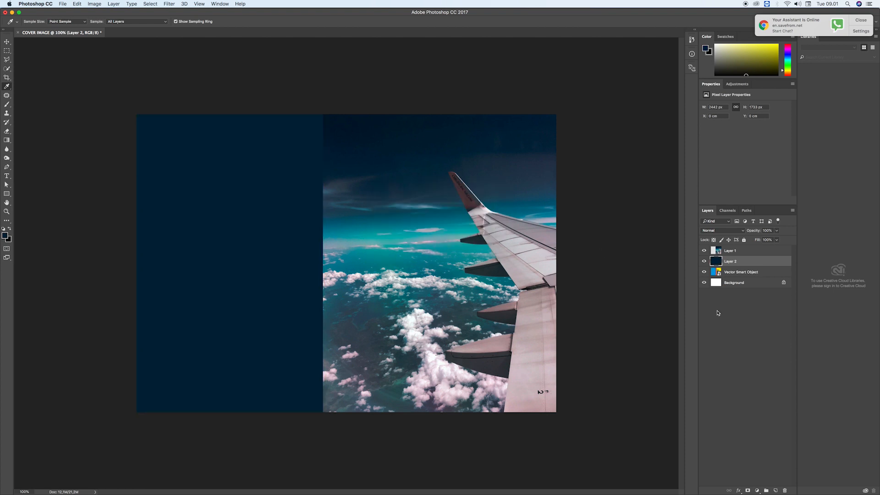
- Add a layer mask to the airplane photo layer
left_click(723, 253)
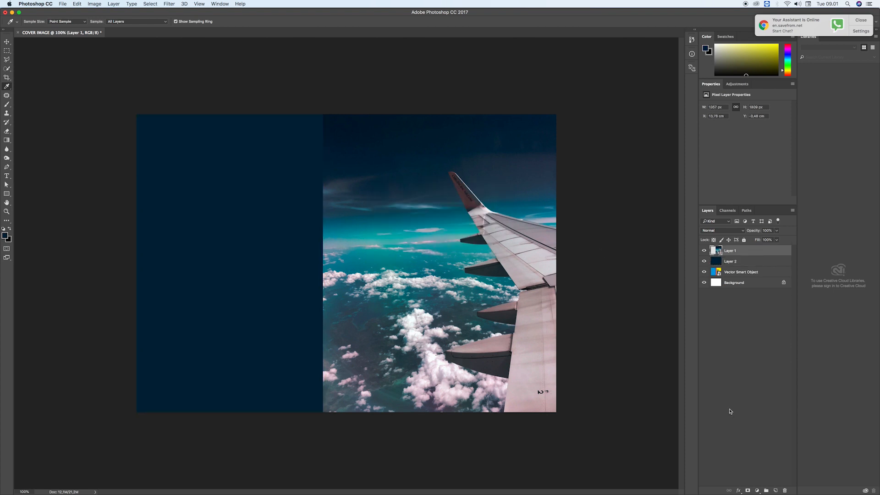
left_click(748, 490)
left_click(747, 491)
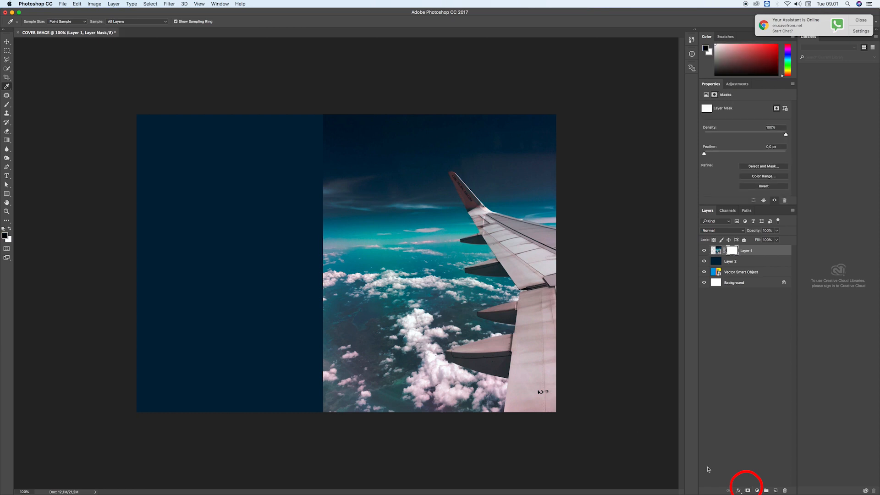
- Draw linear black-to-transparent gradients on the photo's mask to fade its back-cover edge into the dark blue, and undo the last gradient
left_click(6, 140)
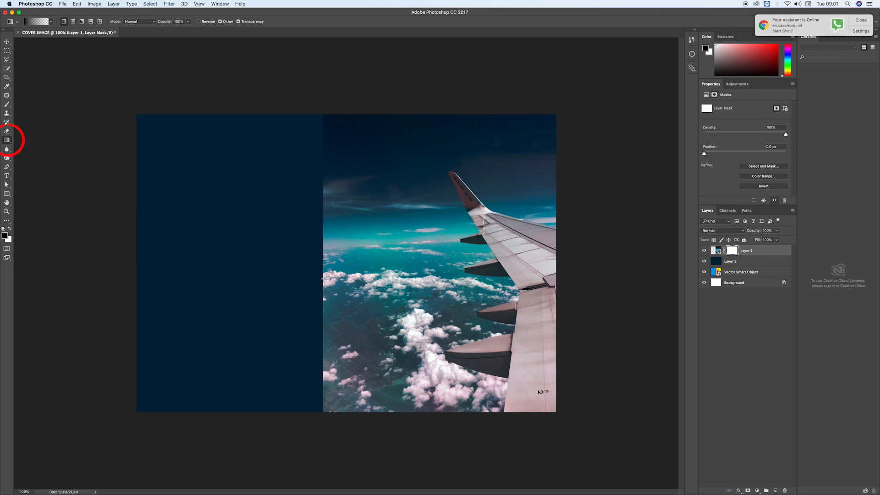
left_click_drag(322, 280, 367, 279)
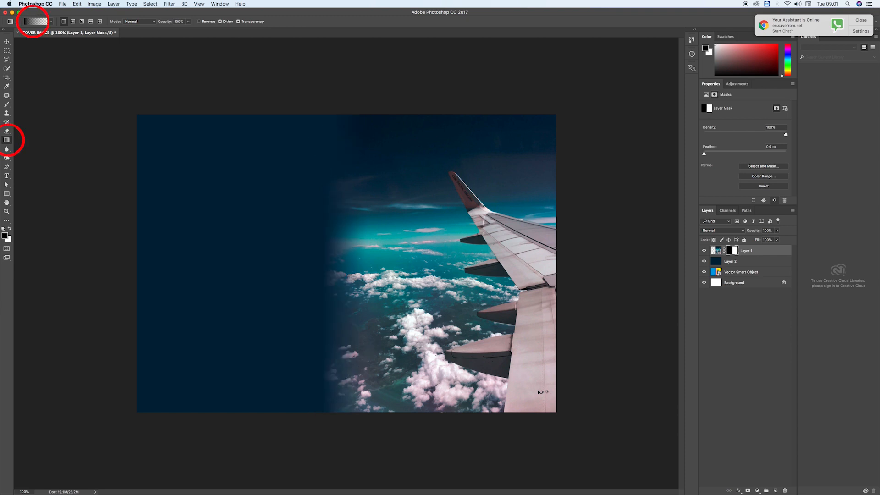
left_click_drag(288, 287, 409, 246)
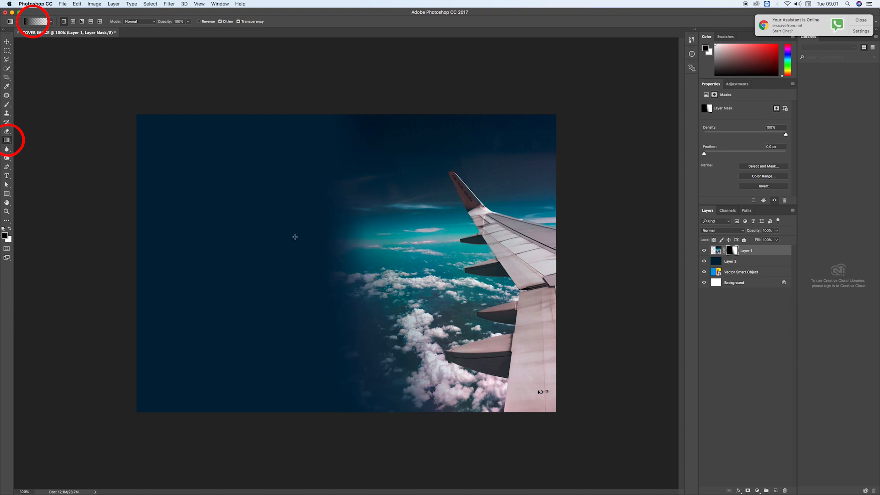
left_click_drag(289, 237, 451, 192)
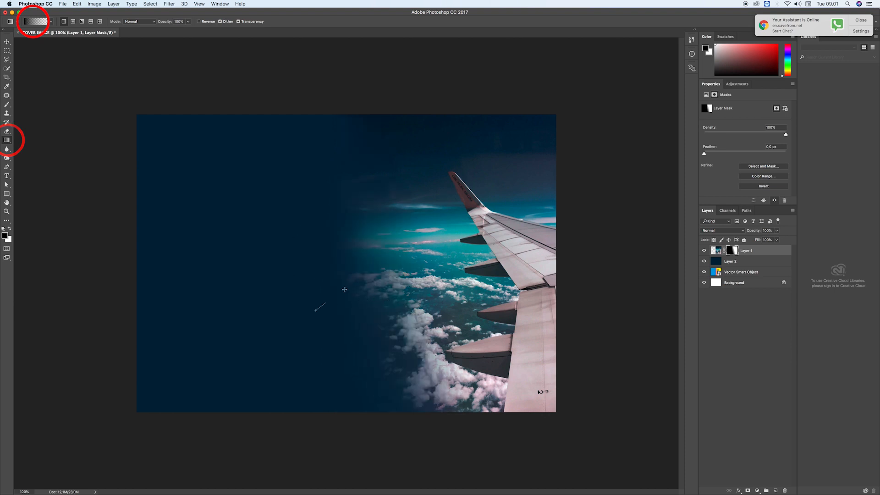
left_click_drag(323, 306, 414, 257)
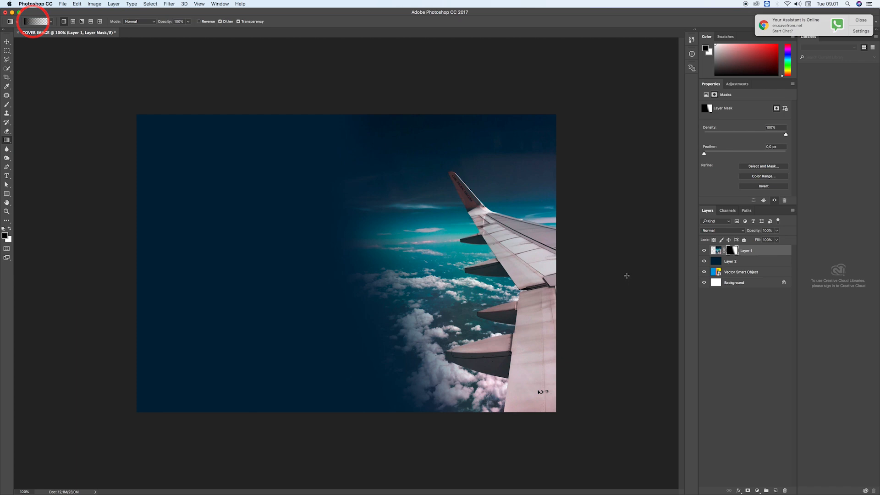
left_click(77, 4)
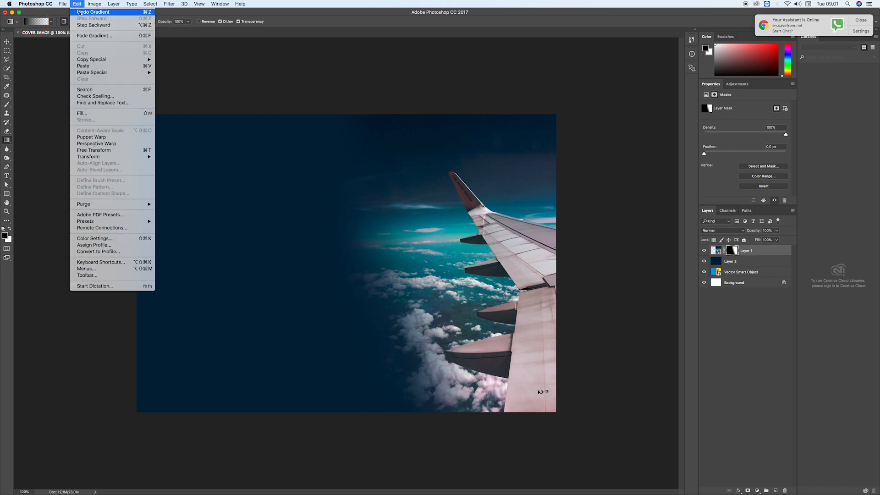
left_click(80, 13)
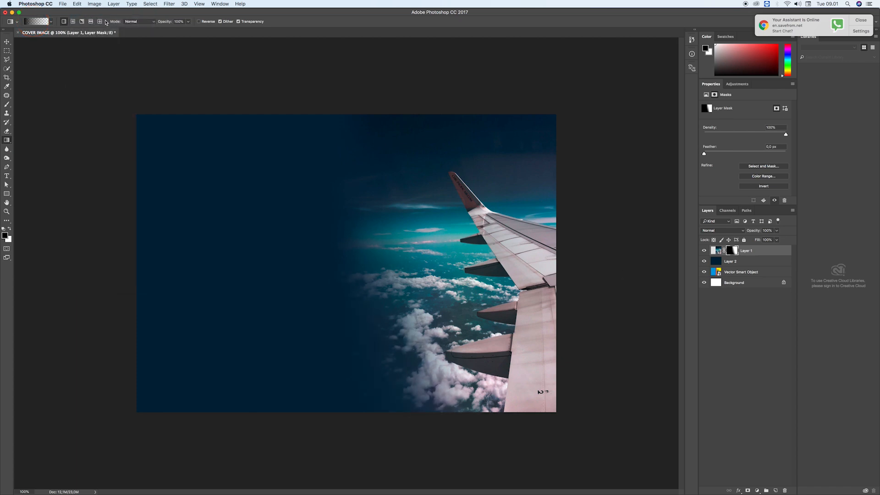
- Save the layered image as COVER IMAGE.psd in the BOOK COVER DESIGN folder, with Maximize Compatibility on
left_click(63, 3)
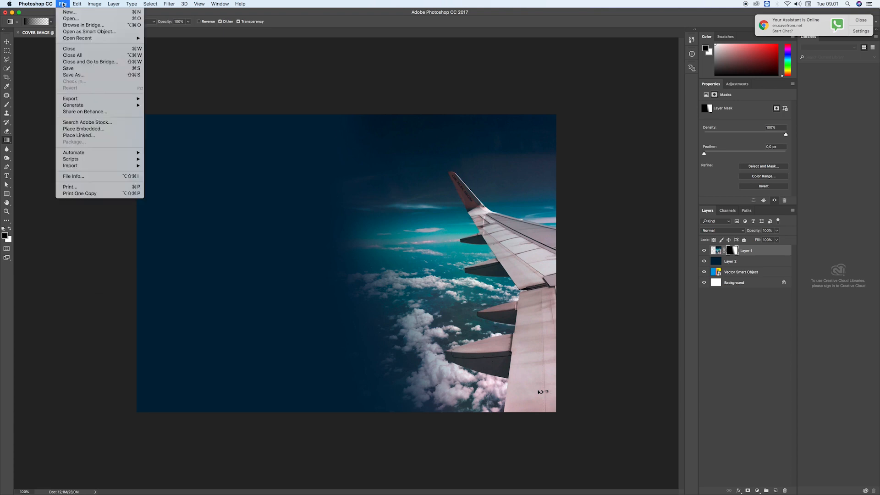
left_click(68, 66)
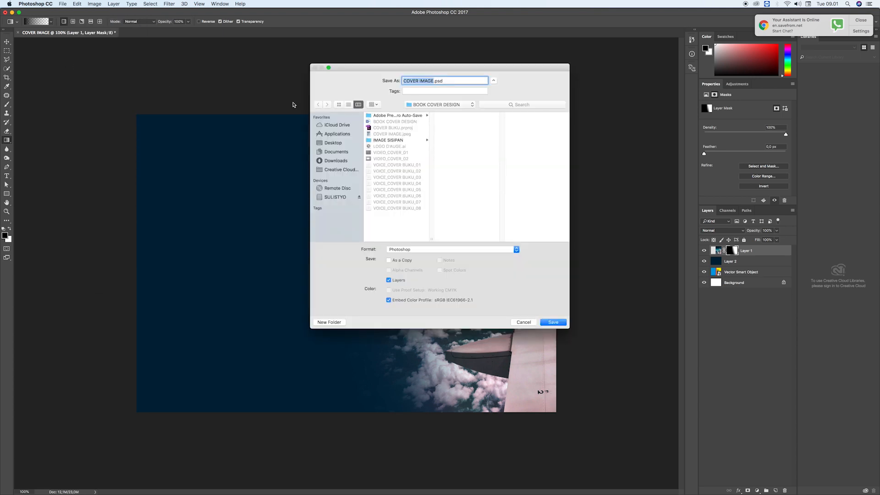
left_click(554, 322)
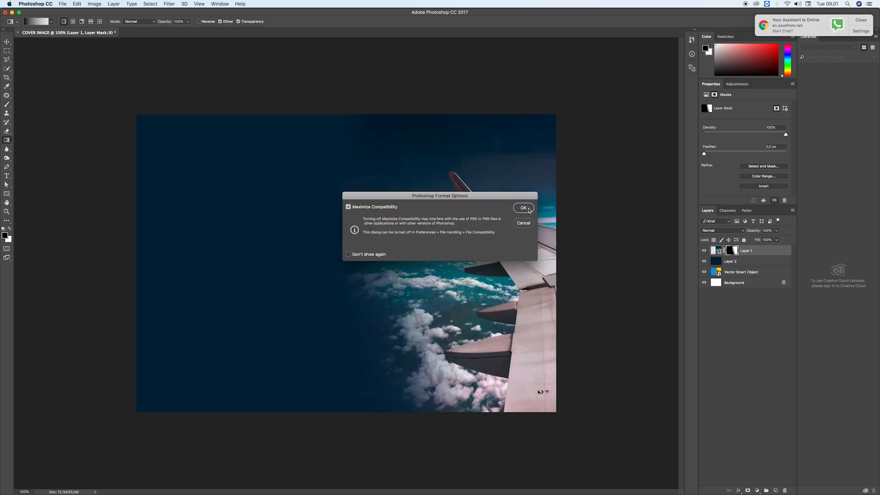
left_click(524, 209)
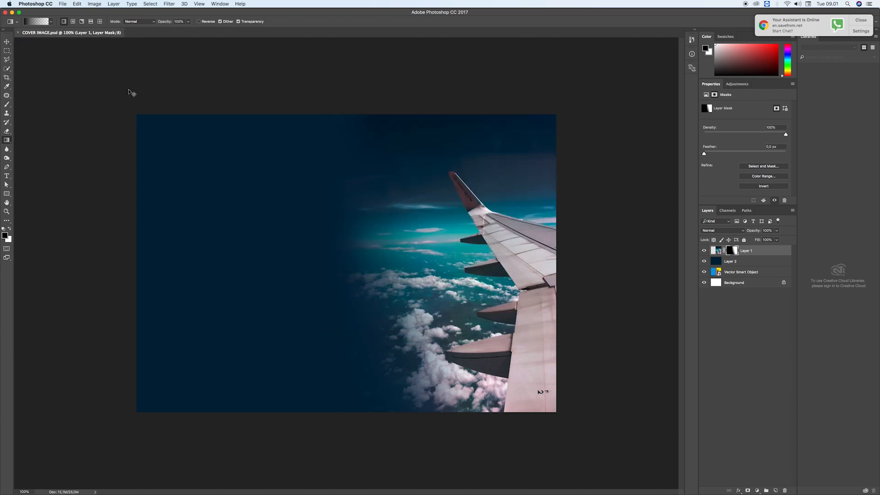
- Switch to the InDesign cover layout and delete the magenta spine rectangle and the yellow front cover rectangle
key("super+Tab")
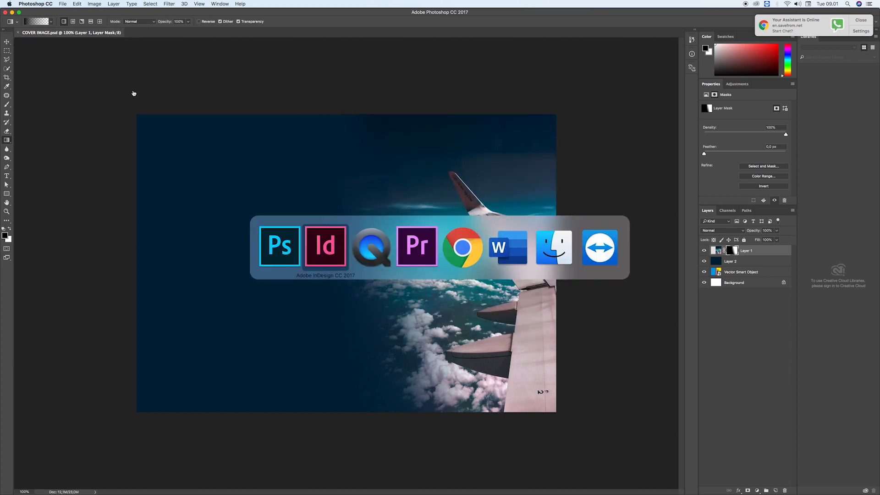
left_click(329, 244)
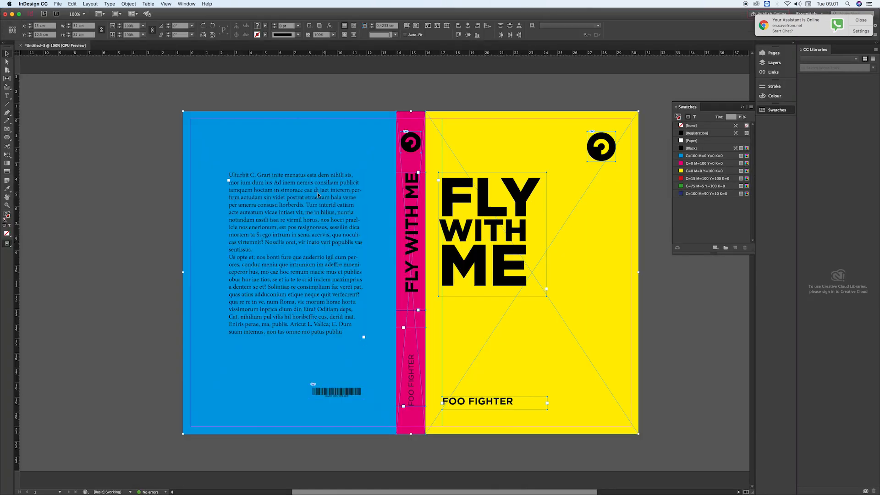
left_click(46, 83)
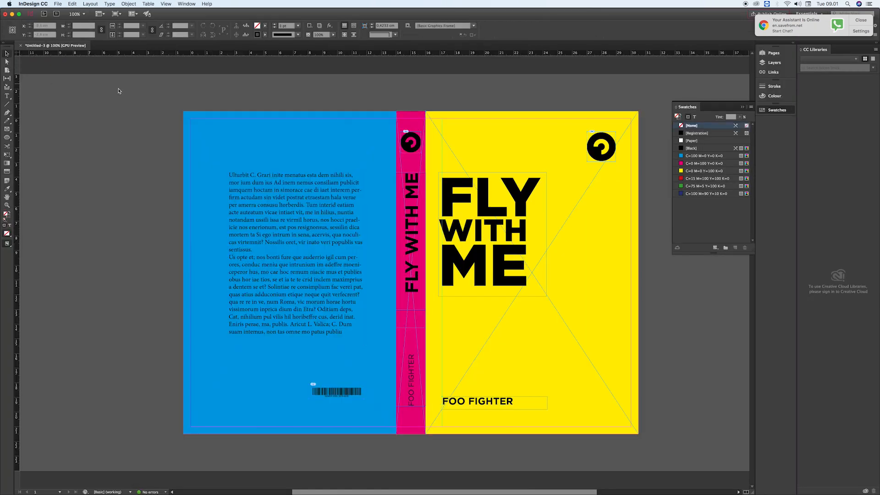
left_click(410, 116)
key("Delete")
left_click(445, 113)
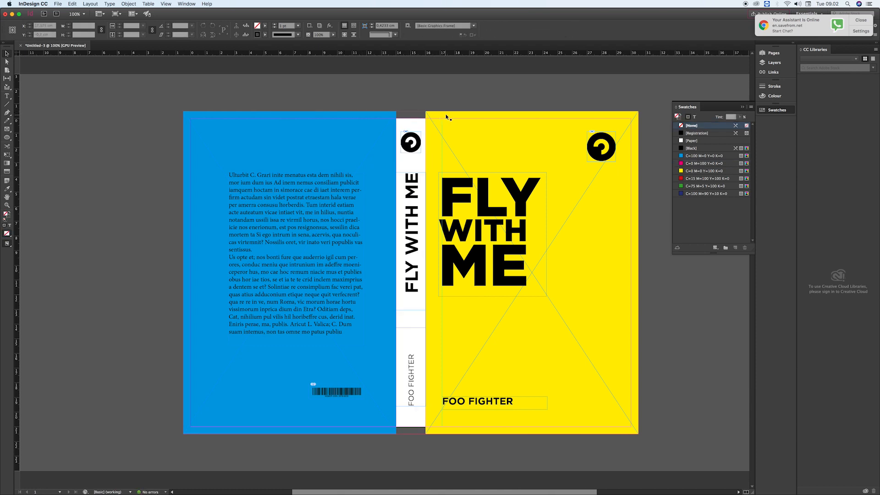
key("Delete")
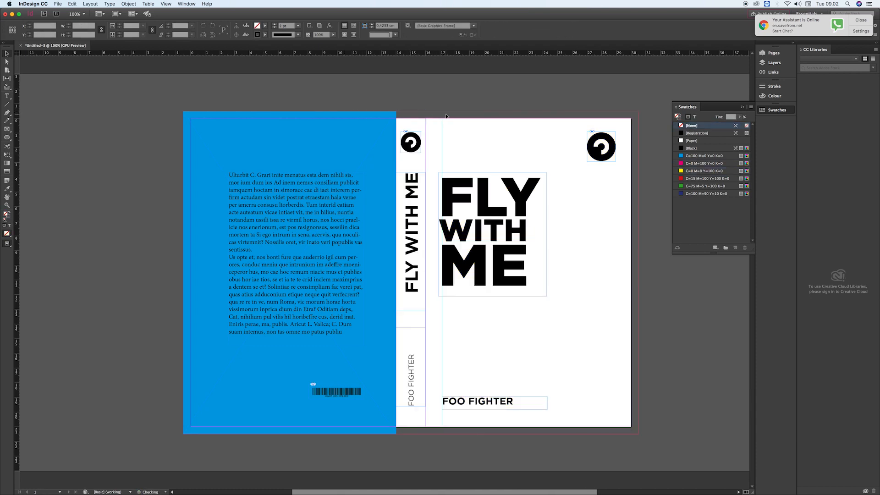
- Stretch the blue rectangle over the spine and front cover to the outer bleed, and place COVER IMAGE.psd from BOOK COVER DESIGN in it
left_click(385, 116)
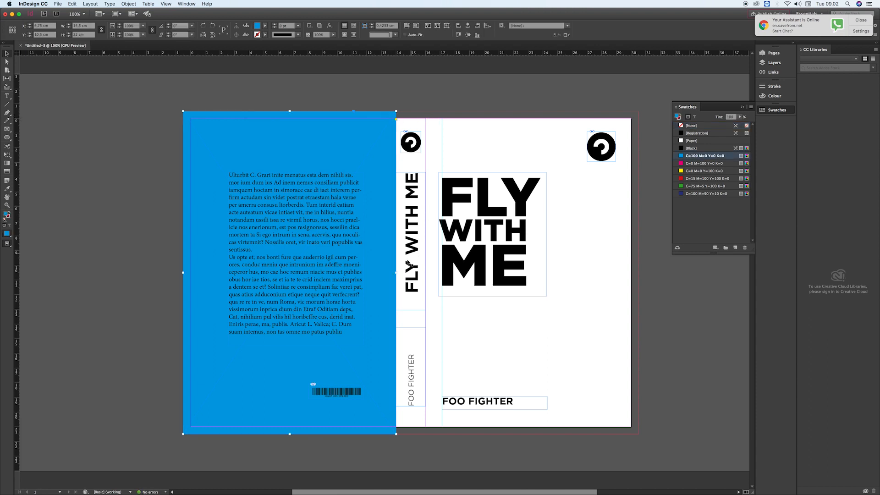
left_click_drag(395, 273, 640, 283)
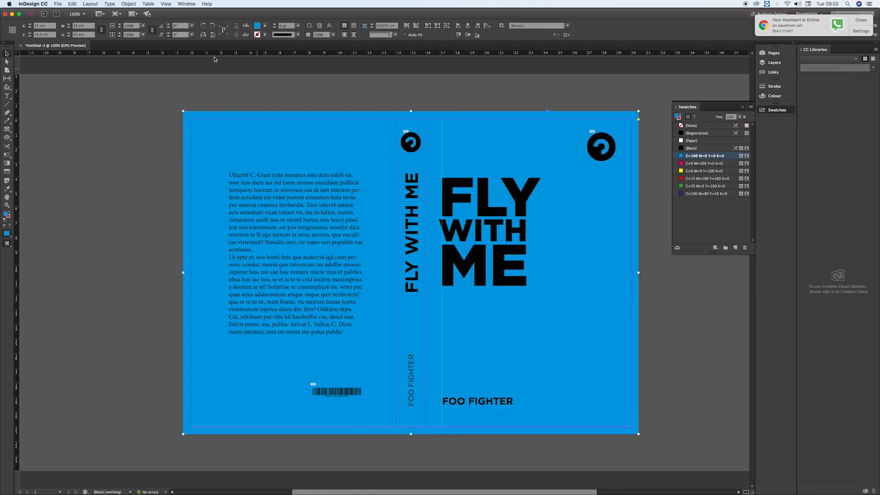
left_click(58, 4)
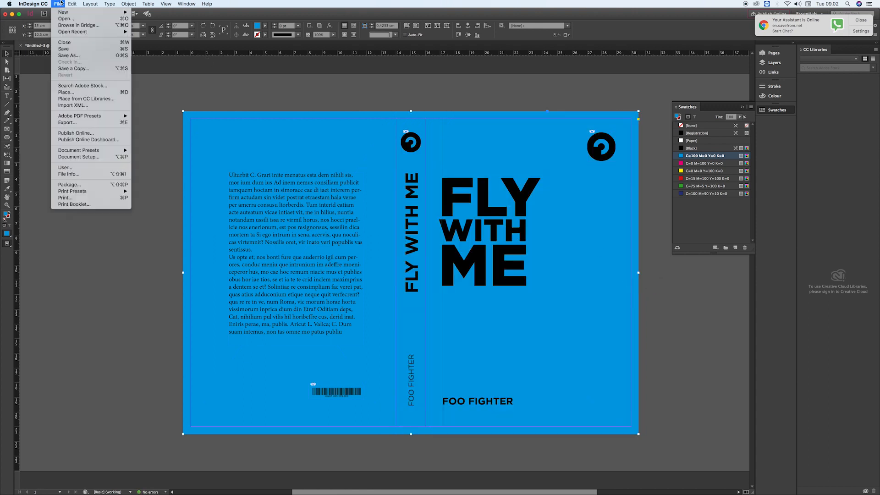
left_click(66, 92)
left_click(454, 105)
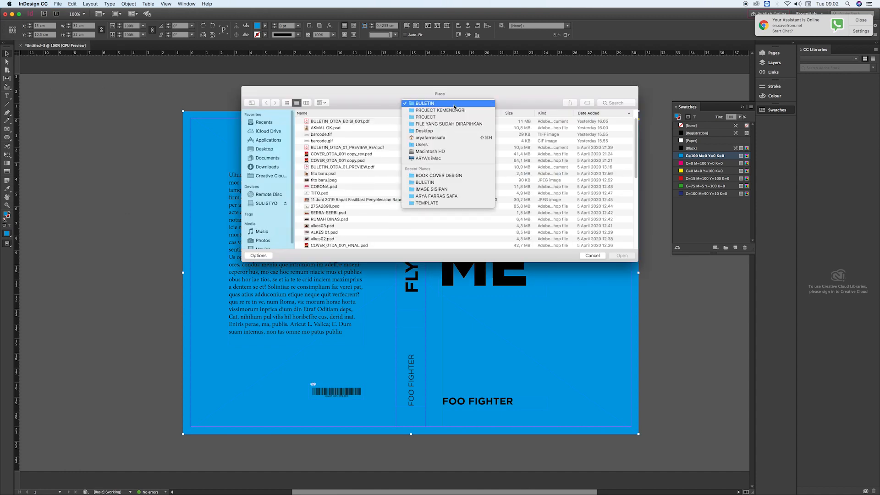
left_click(450, 176)
left_click(331, 121)
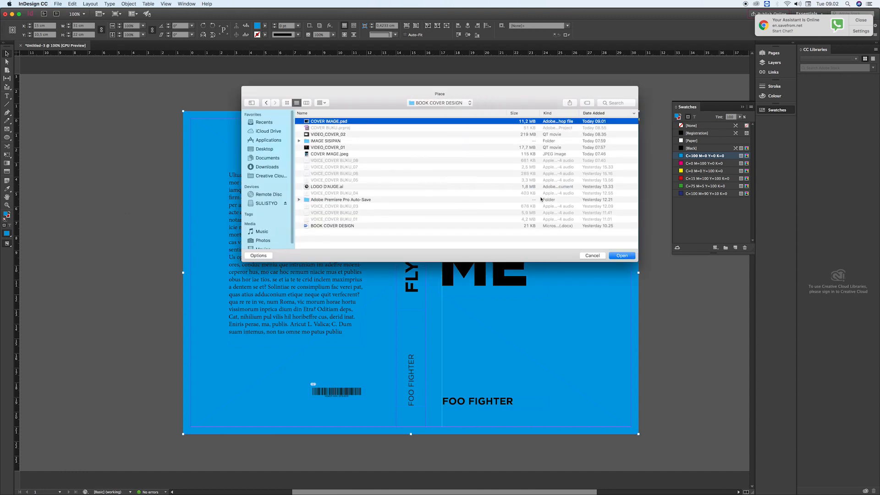
left_click(622, 255)
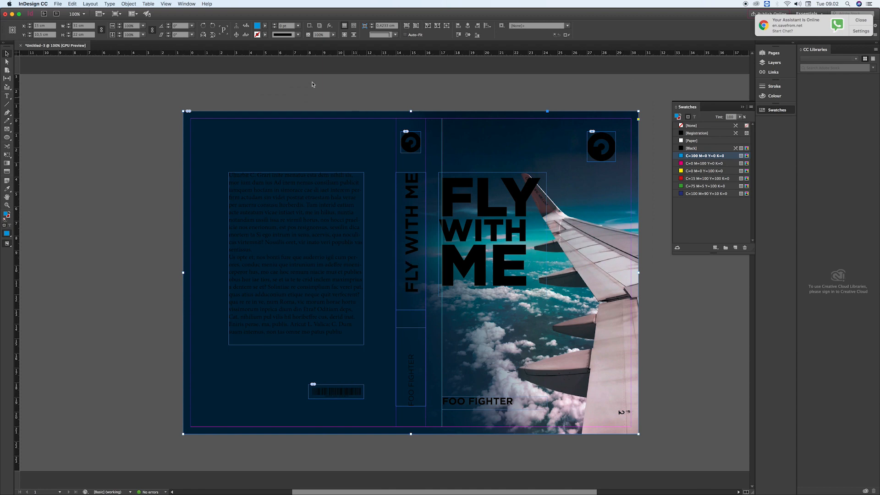
- Set the fill of the cover image frame to [None] and deselect it
left_click(266, 28)
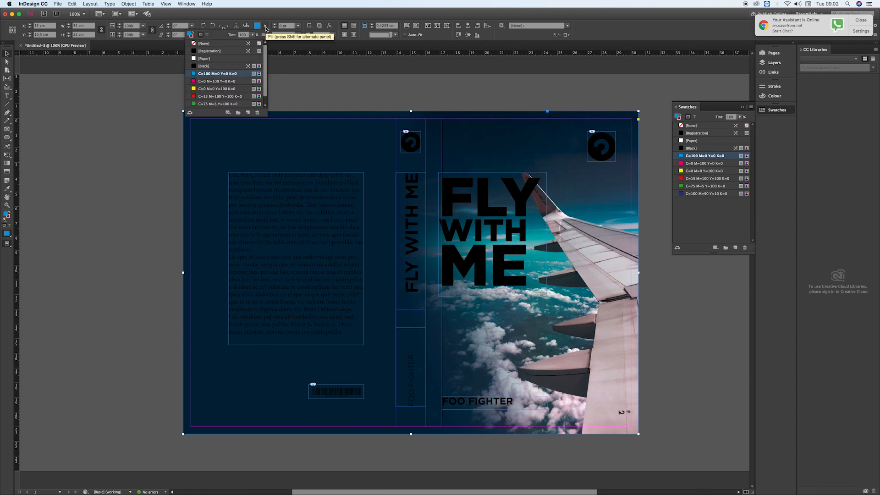
left_click(214, 46)
left_click(342, 90)
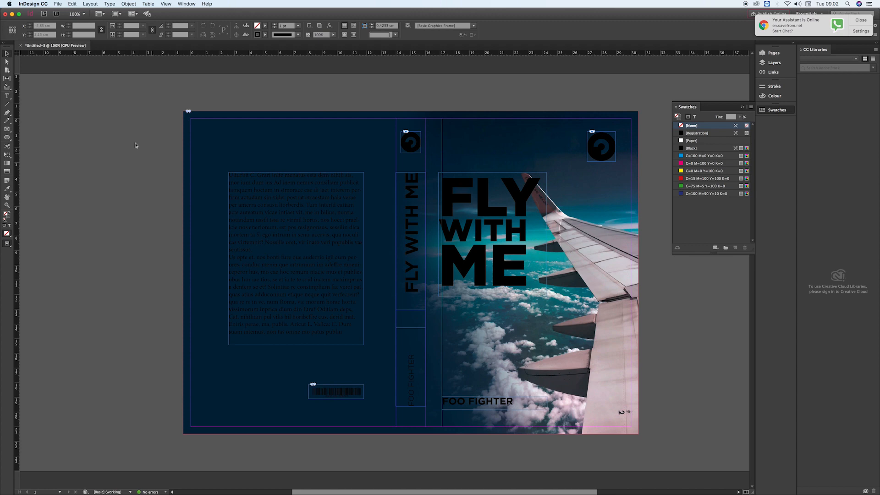
- Colour all the back cover text with the [Paper] swatch
left_click(7, 96)
left_click_drag(229, 175, 344, 337)
left_click(692, 141)
left_click(7, 53)
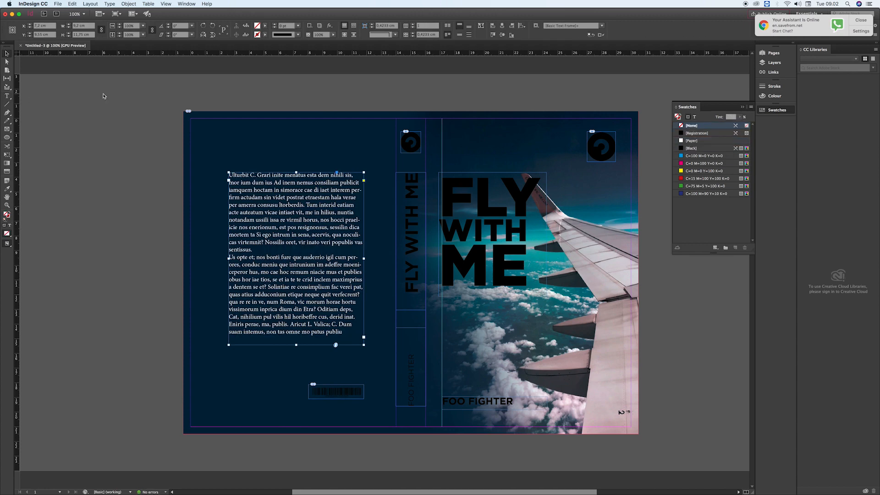
- Colour the spine title and the author names on the spine and front cover with the [Paper] swatch
left_click(7, 97)
left_click_drag(412, 173, 415, 302)
left_click(693, 141)
left_click_drag(411, 355, 513, 402)
left_click(692, 141)
left_click(693, 141)
- Move the front cover title lower beside the wing and recolour its text with a colour sampled from the wing
left_click(6, 54)
left_click_drag(477, 197, 527, 316)
left_click(7, 96)
left_click(7, 188)
left_click(556, 238)
left_click(7, 97)
left_click(440, 226)
left_click(7, 189)
mouse_move(440, 227)
left_mouse_down()
mouse_move(531, 316)
mouse_move(441, 230)
left_mouse_up()
left_click(568, 220)
left_click(7, 54)
left_click(143, 117)
- Resample a light grey from the wing surface for the whole front cover title and slightly adjust the title's position
double_click(518, 305)
left_click(7, 189)
left_click(612, 321)
left_click(7, 53)
double_click(518, 305)
left_click_drag(527, 314, 441, 227)
left_click(7, 189)
left_click(573, 225)
left_click(7, 54)
left_click(115, 96)
left_click_drag(513, 303, 514, 308)
left_click(337, 72)
- Fill the barcode's frame on the back cover with the [Paper] swatch
left_click(338, 394)
left_click(119, 275)
left_click(321, 396)
left_click(692, 141)
left_click(664, 277)
- Open the original of the front cover's linked logo for editing in Illustrator
left_click(605, 155)
left_click(655, 165)
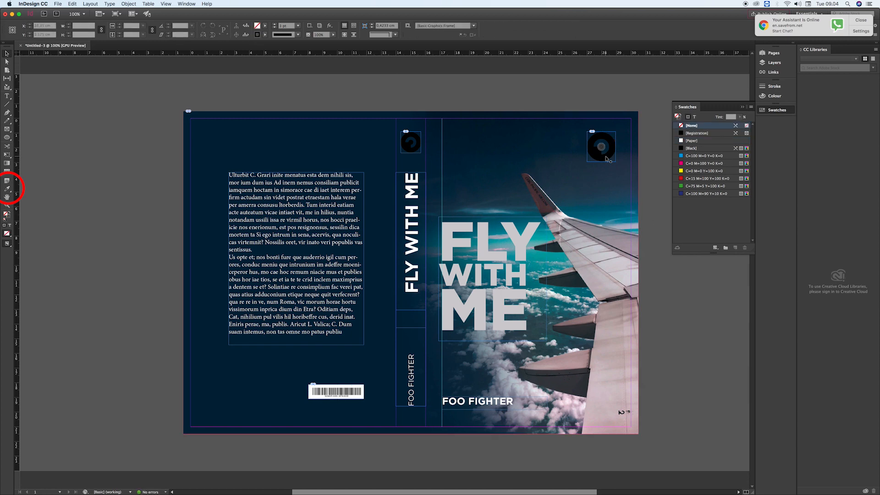
left_click(608, 159)
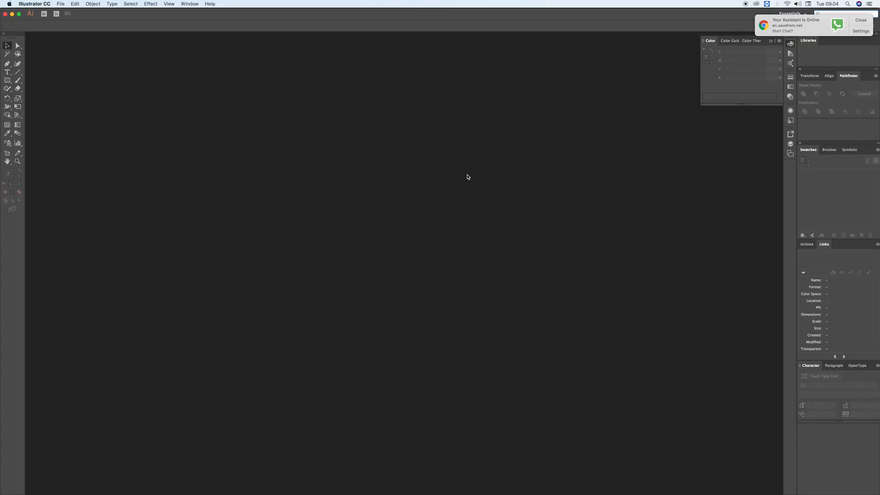
- Open the logo file LOGO D'AUGE.ai, fill the whole logo with a medium blue swatch, then save and close it
left_click(60, 4)
left_click(73, 25)
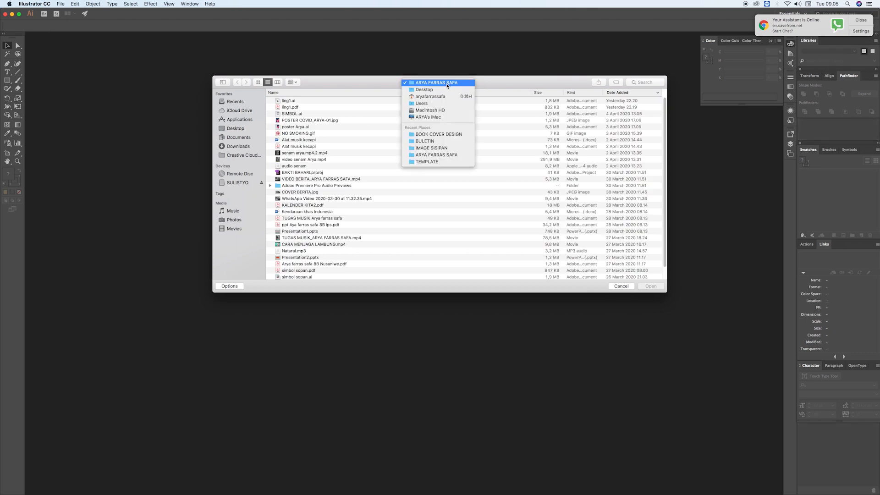
double_click(325, 167)
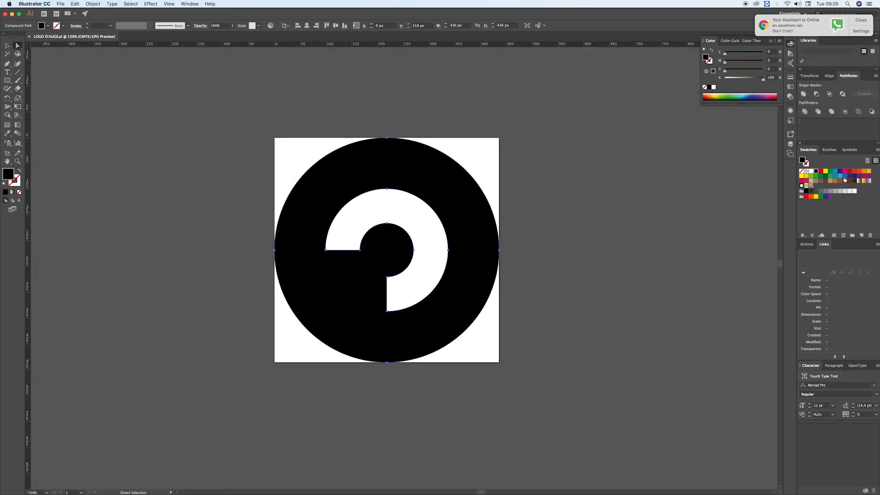
left_click(844, 178)
left_click(624, 172)
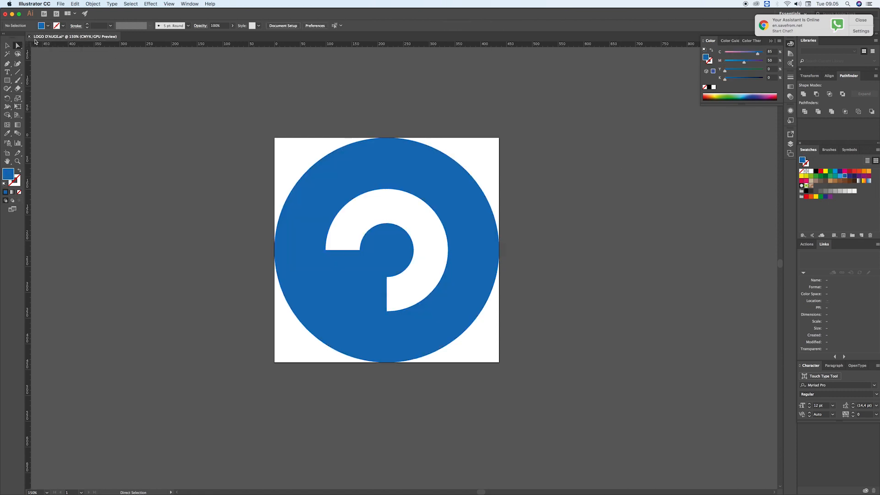
left_click(29, 37)
left_click(514, 270)
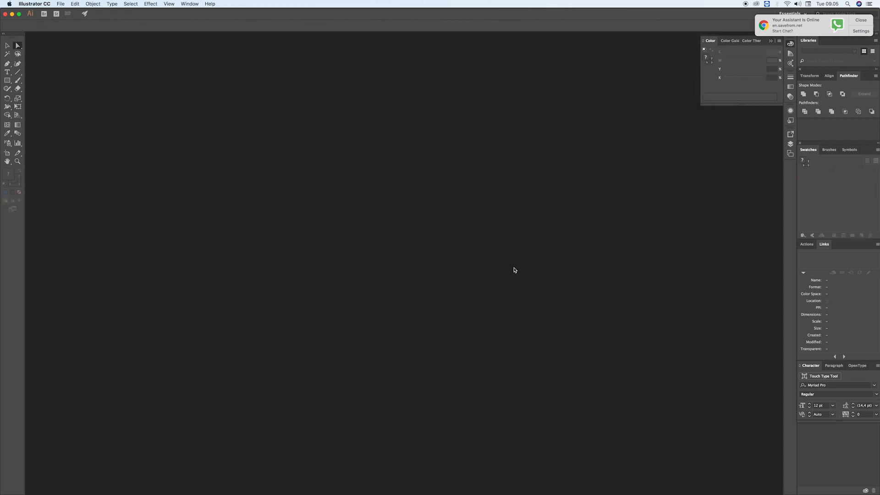
- Switch to InDesign and update both modified LOGO D'AUGE.ai links on the spine and front cover
mouse_move(484, 492)
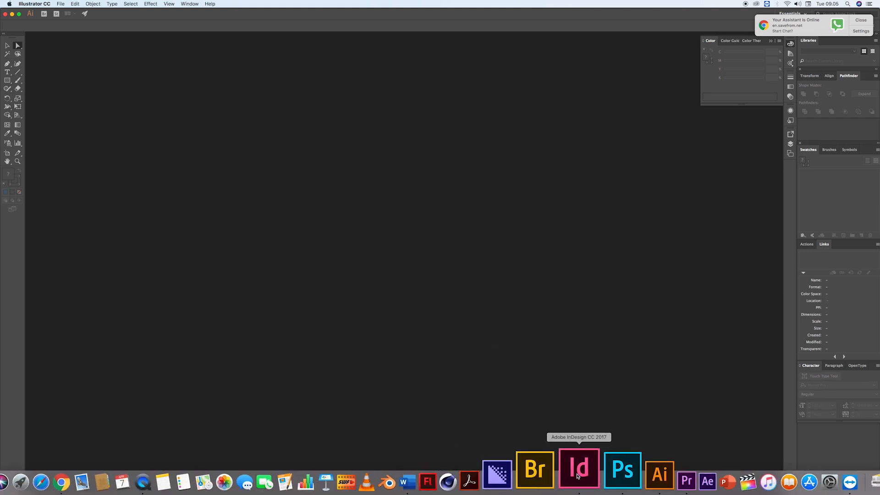
left_click(578, 472)
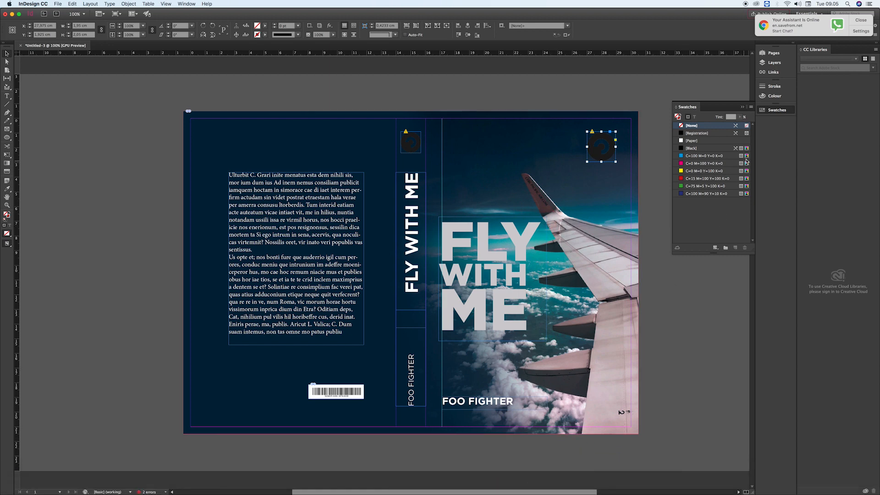
left_click(742, 108)
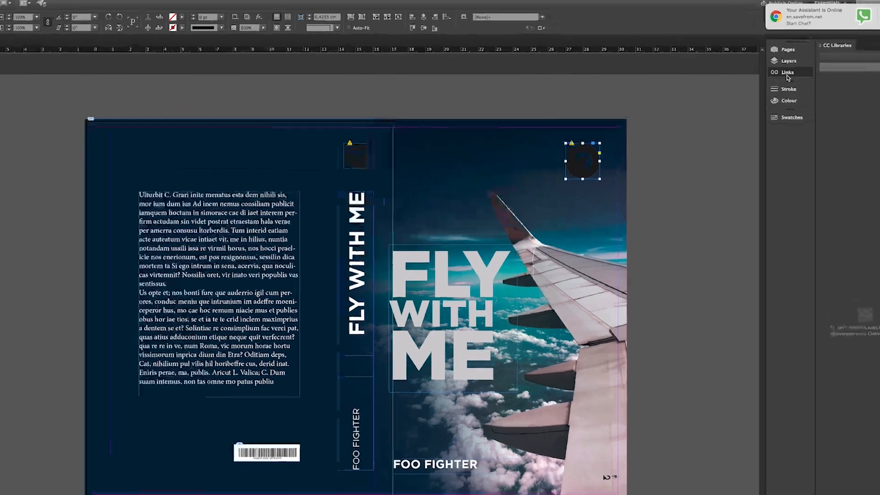
left_click(774, 72)
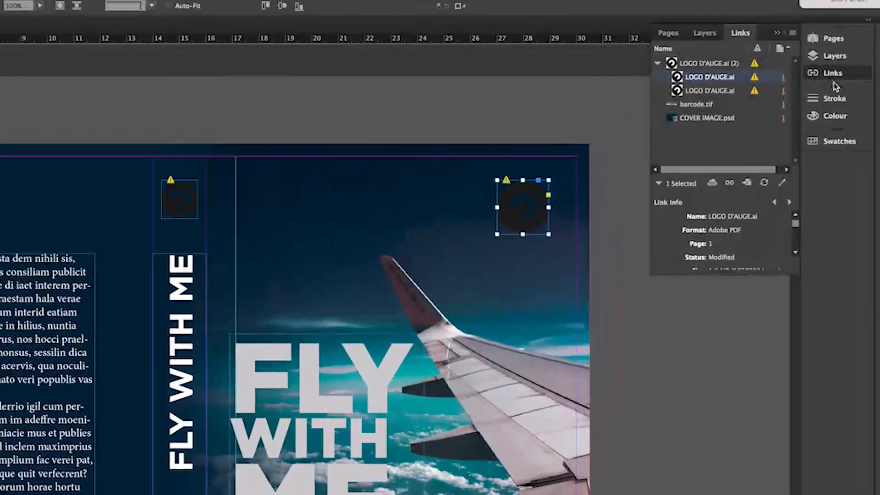
left_click(733, 64)
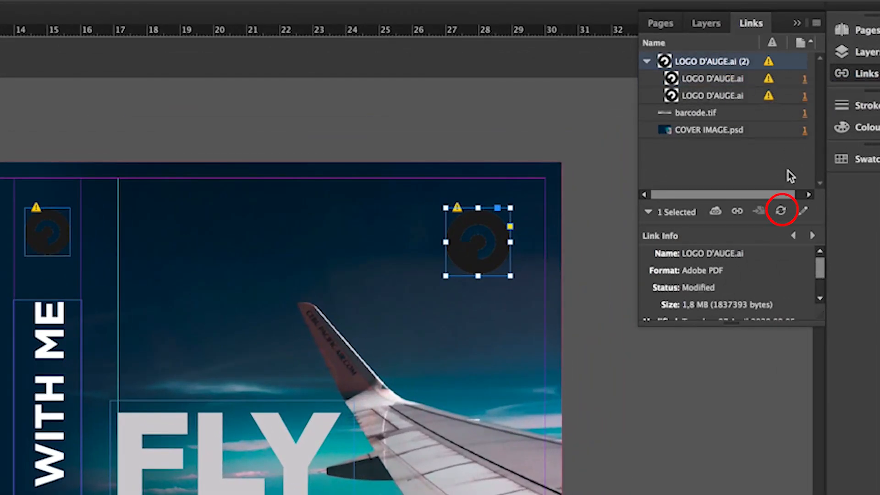
left_click(783, 210)
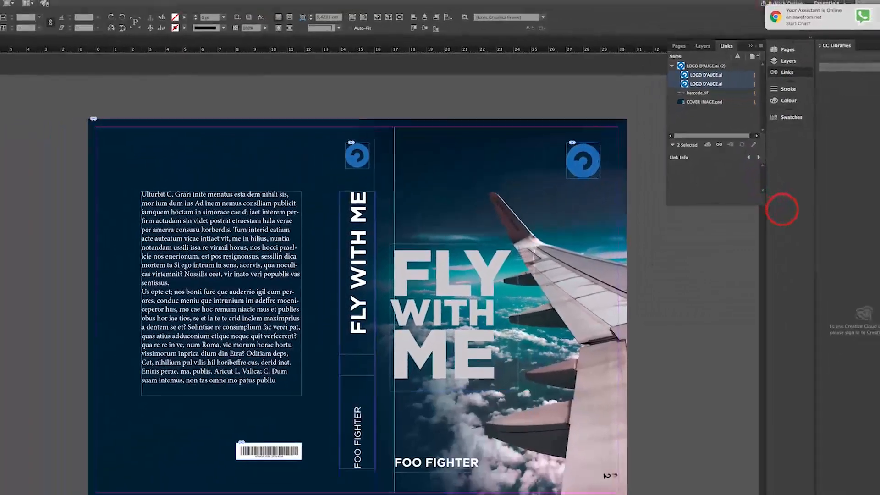
left_click(28, 161)
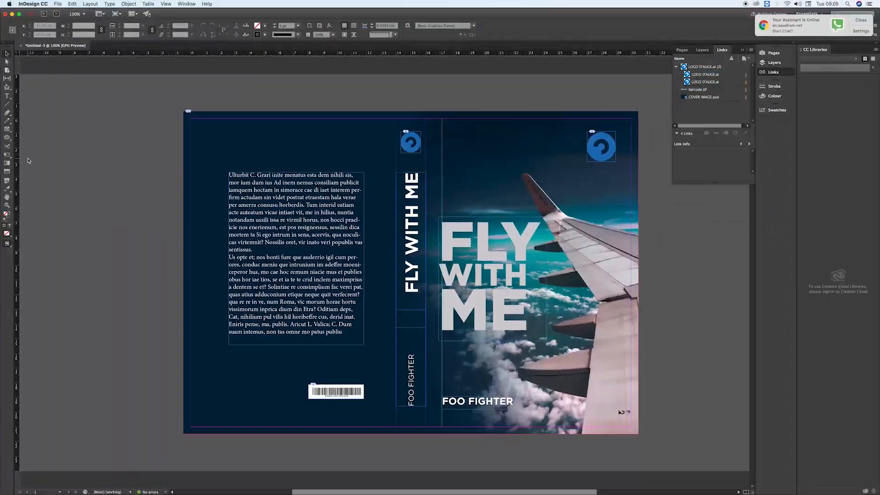
- Show the cover in Preview mode and collapse the list of links
left_click(9, 247)
left_click(21, 251)
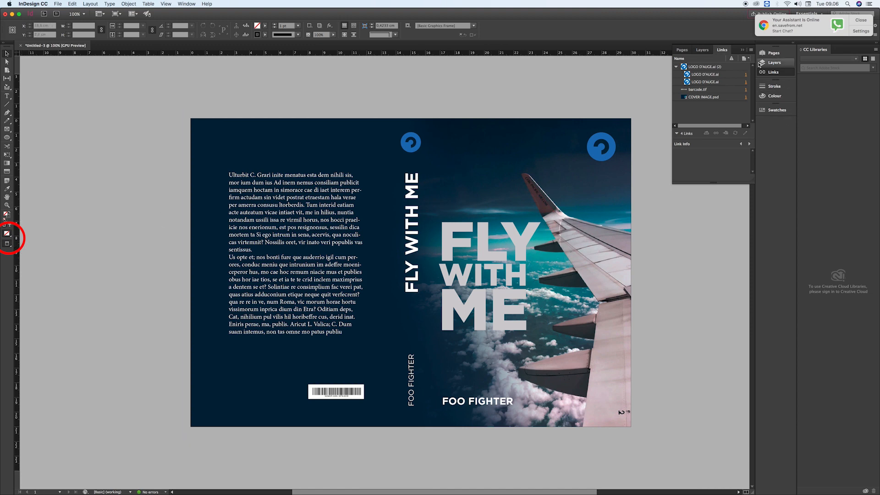
left_click(743, 51)
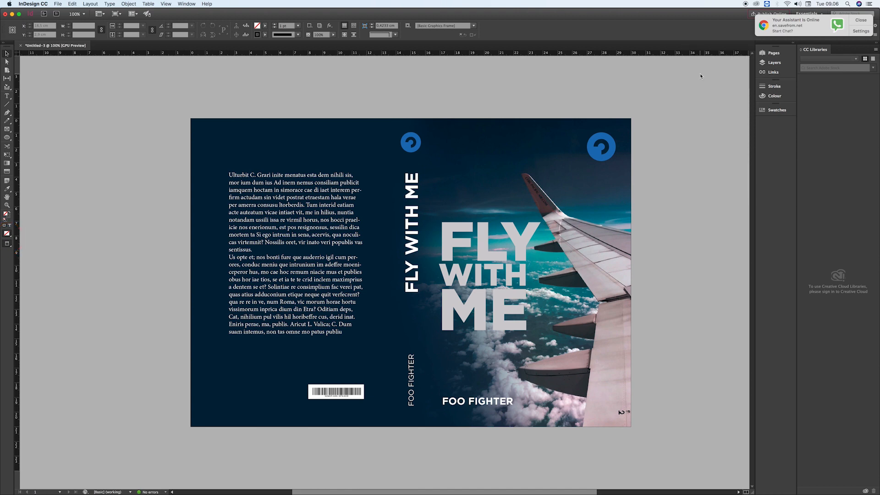
- Save the document as COVER BUKU FINAL in the BOOK COVER DESIGN folder, in InDesign CC 2017 format
left_click(58, 3)
left_click(63, 49)
left_click(439, 127)
left_click(440, 177)
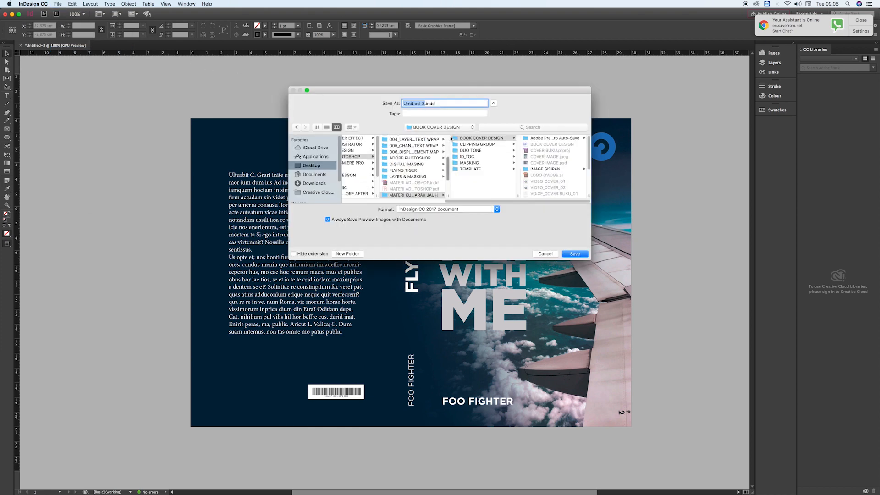
type("COVER BUKU FINAL")
left_click(576, 253)
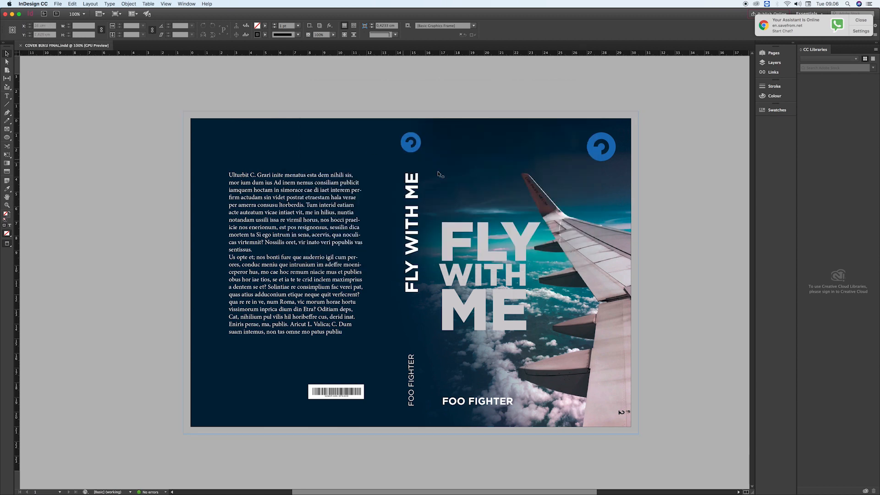
- Switch to Photoshop and shade the upper part of Layer 2 with a gradient in the dark colour sampled from the photo's top edge
key("super+Tab")
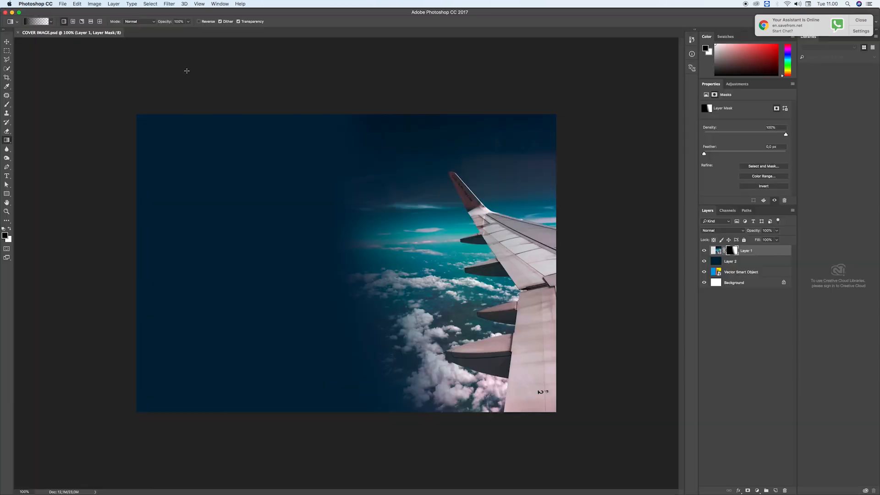
key("i")
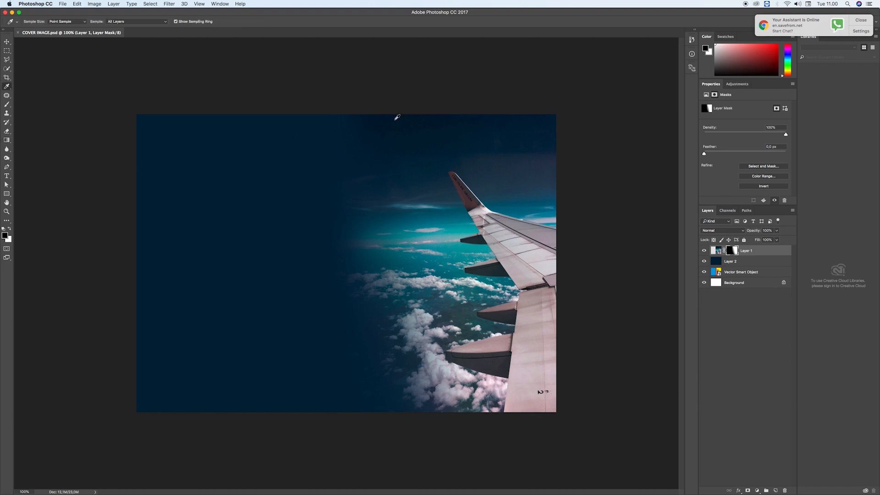
left_click(742, 262)
key("g")
mouse_move(271, 123)
left_mouse_down()
mouse_move(271, 191)
mouse_move(262, 189)
left_mouse_up()
key("super+z")
key("i")
left_click(395, 120)
left_click(396, 118)
key("g")
left_click_drag(271, 96, 270, 230)
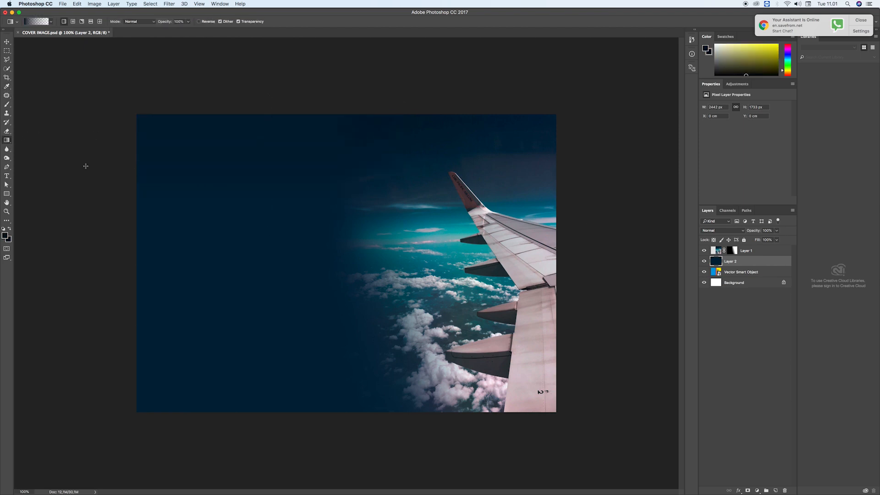
- Add a horizontal reflected gradient band across Layer 2 in teal sampled from the photo, level with the photo's bright horizon
key("i")
left_click(463, 249)
key("g")
left_click(90, 21)
left_click_drag(307, 232, 302, 316)
key("super+z")
left_click_drag(311, 241, 302, 350)
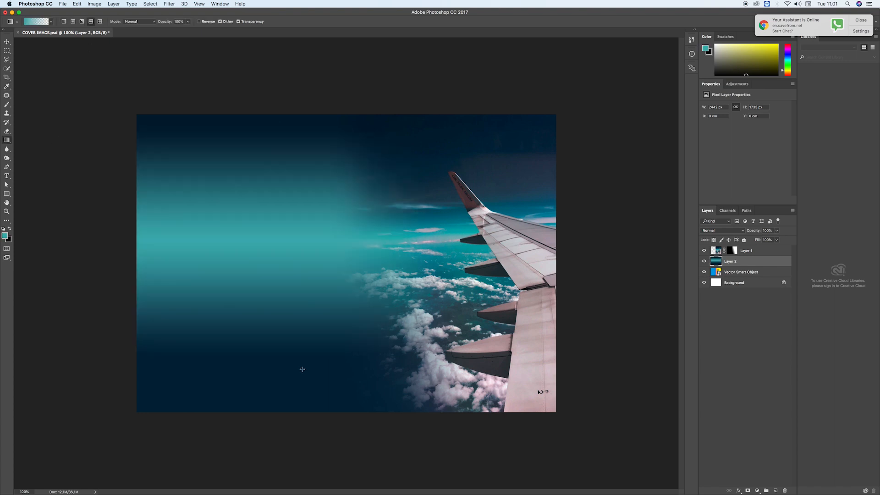
key("super+z")
key("super+z")
left_click_drag(305, 246, 288, 392)
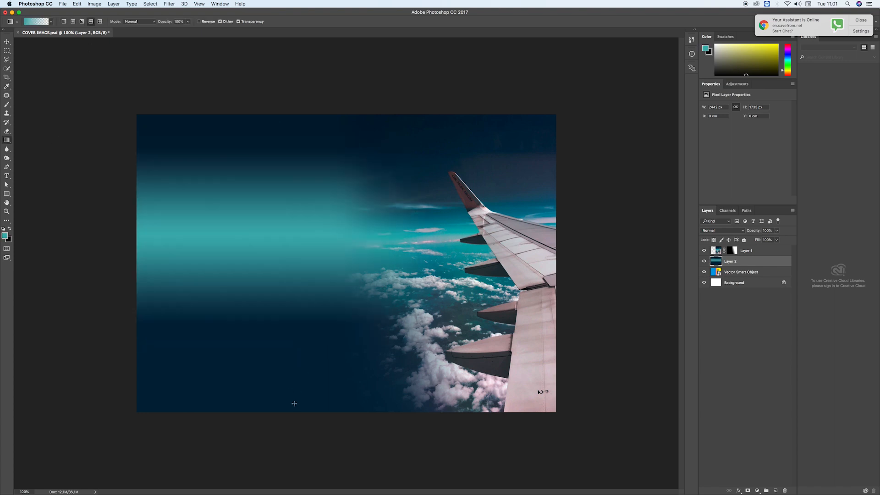
- Add a new layer above Layer 2 and darken the teal band's outer corners, top and bottom with reflected gradients in the dark colour
left_click(776, 490)
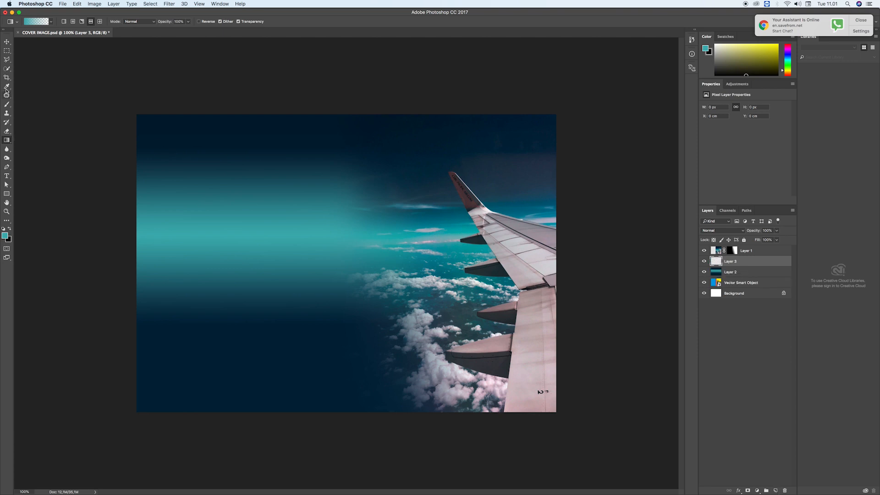
key("x")
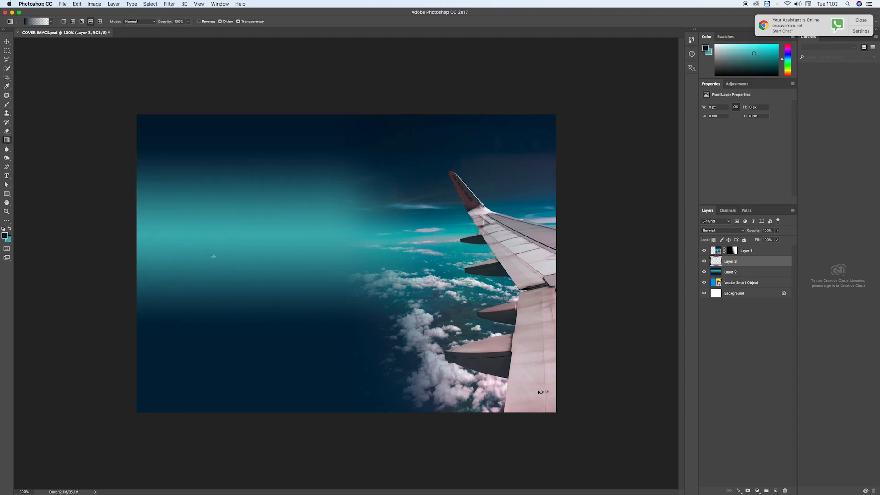
left_click_drag(146, 150, 213, 236)
left_click_drag(315, 153, 315, 280)
left_click_drag(146, 360, 217, 292)
left_click_drag(298, 459, 299, 357)
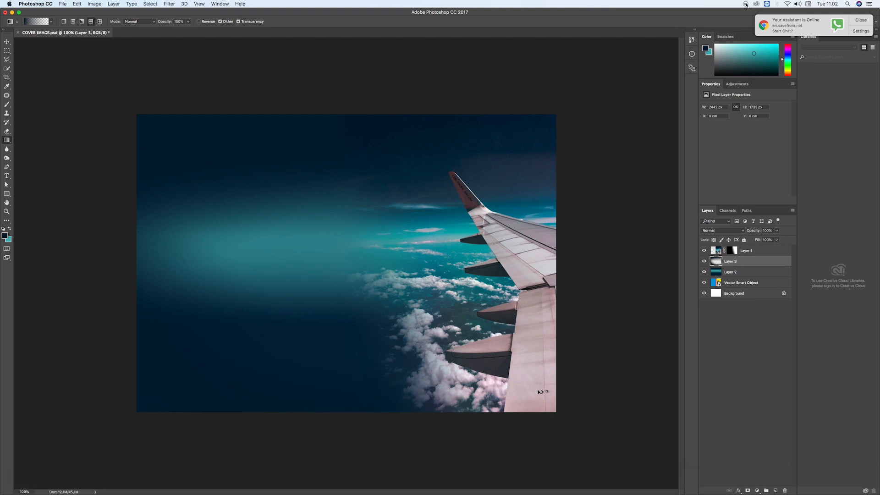
- Save the edited COVER IMAGE.psd, switch to InDesign and update the cover background's link
left_click(67, 3)
left_click(75, 67)
key("super+Tab")
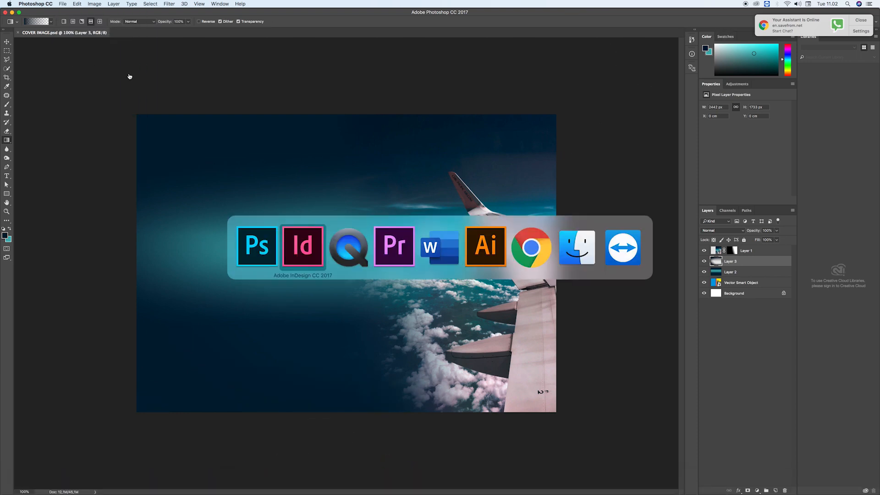
left_click(369, 228)
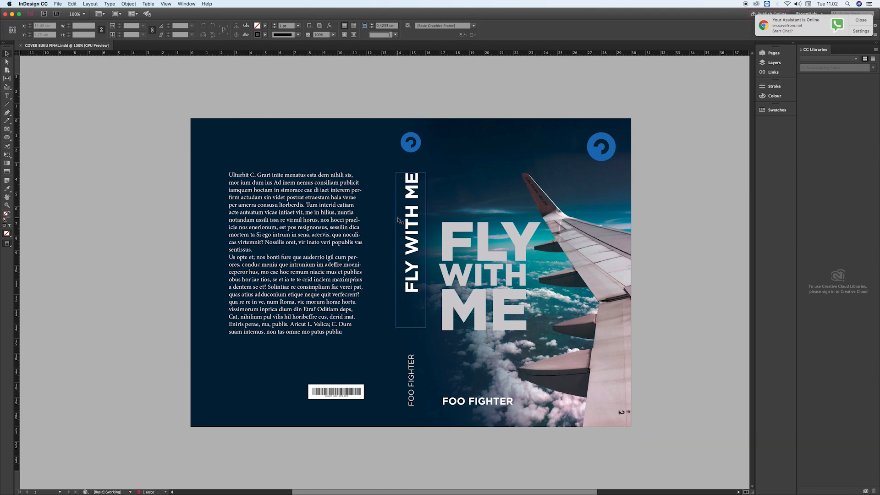
left_click(519, 144)
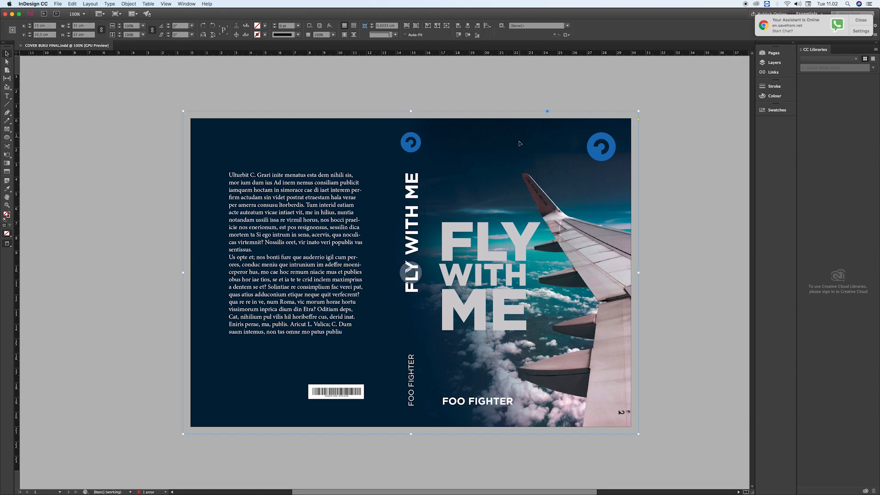
left_click(774, 72)
left_click(735, 134)
- Deselect the background and check the updated cover in Normal and Preview modes
left_click(271, 84)
left_click_drag(7, 244, 16, 249)
left_click(744, 50)
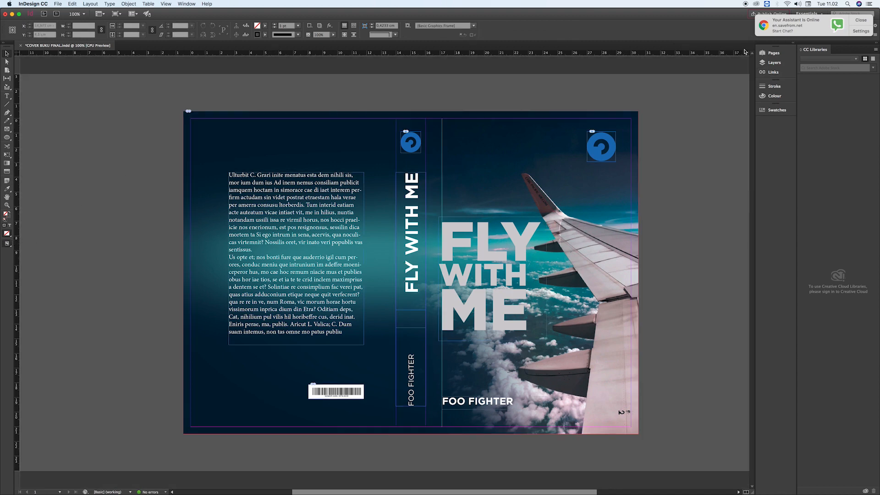
left_click_drag(7, 244, 20, 252)
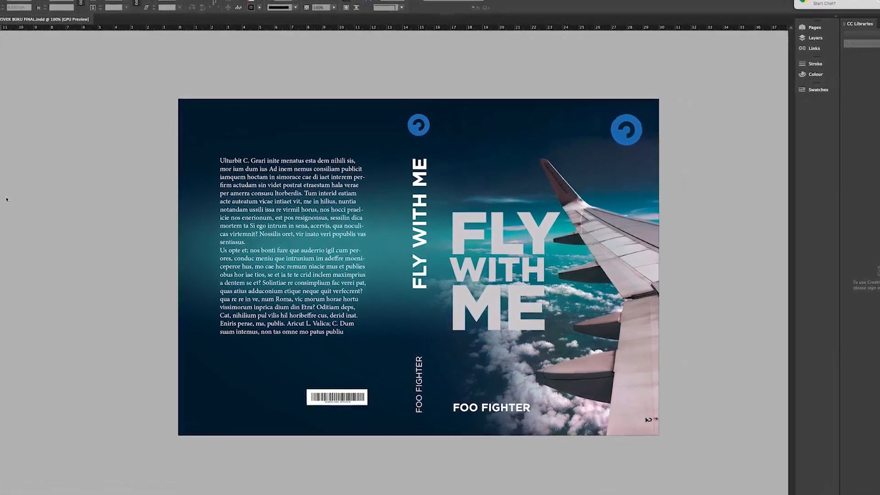